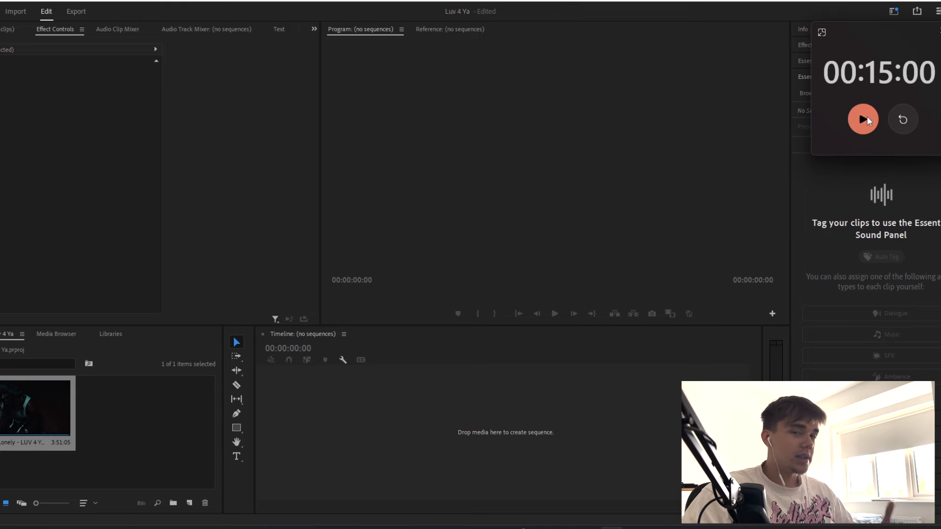
Start the 15-minute countdown and create a sequence from the imported LUV 4 YA music video.
click(863, 120)
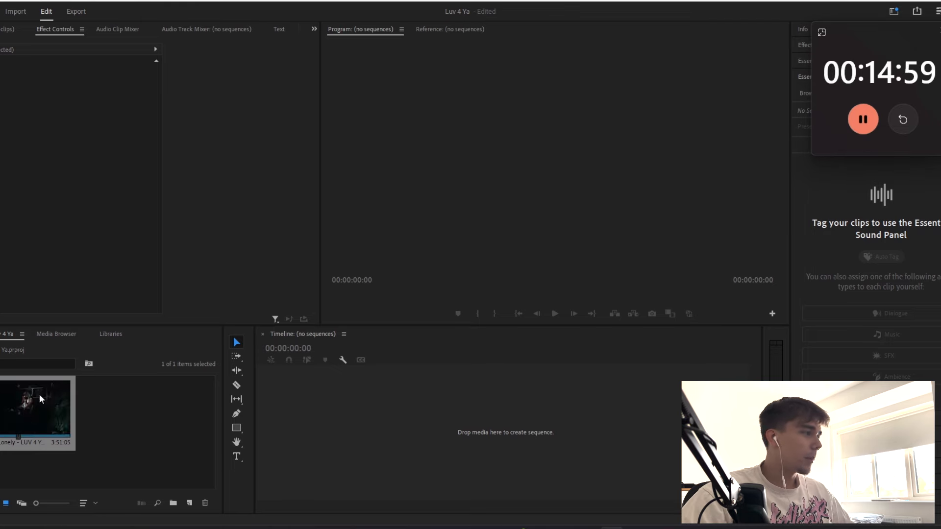
drag(39, 394, 416, 429)
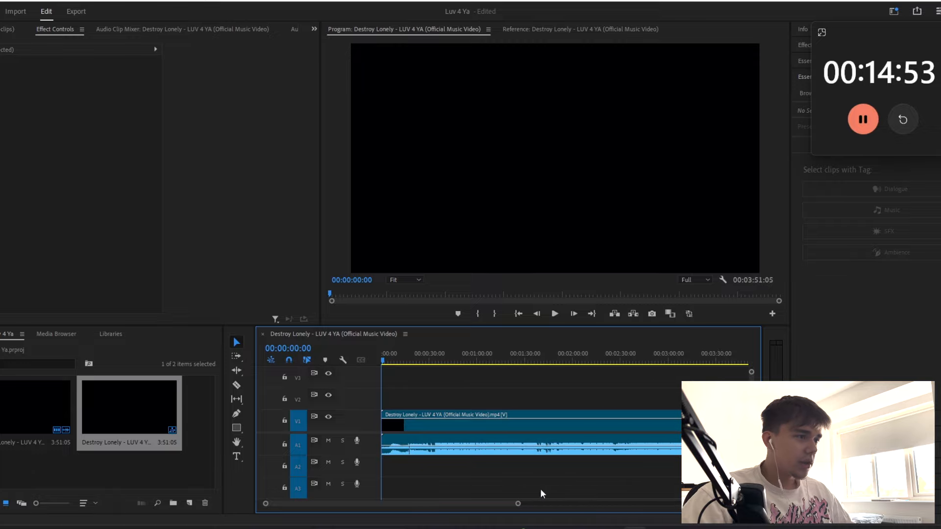
click(425, 362)
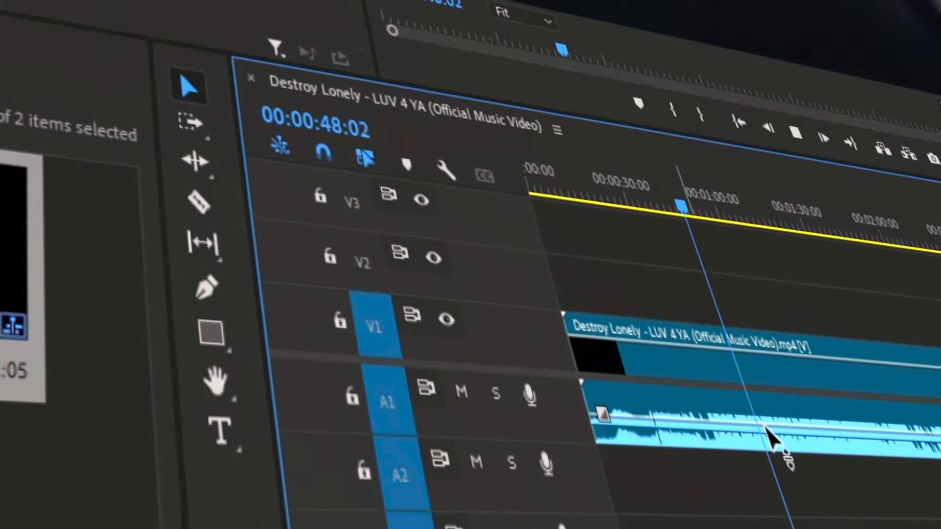
Cut the music video at about 00:00:49:11 and 00:01:05:06, deleting the footage outside that excerpt.
key(c)
click(767, 427)
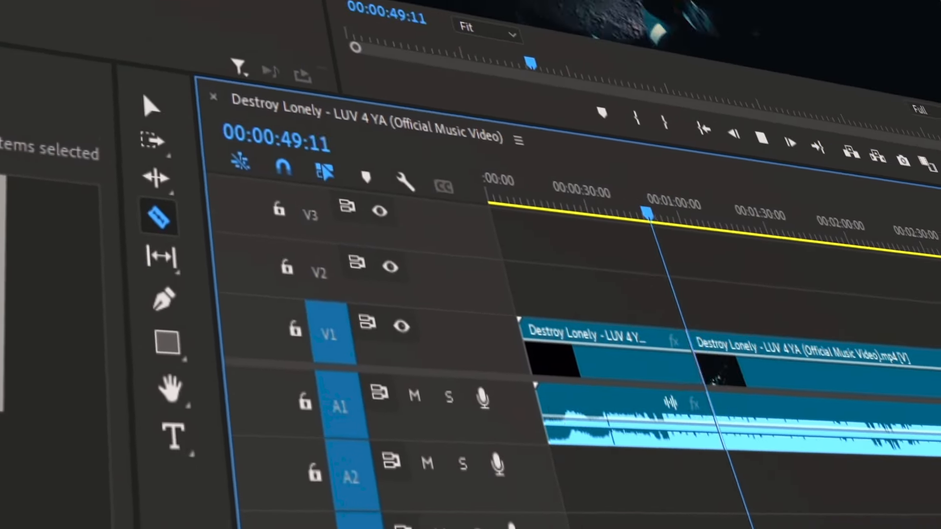
key(b)
click(742, 426)
key(Delete)
key(v)
key(equal)
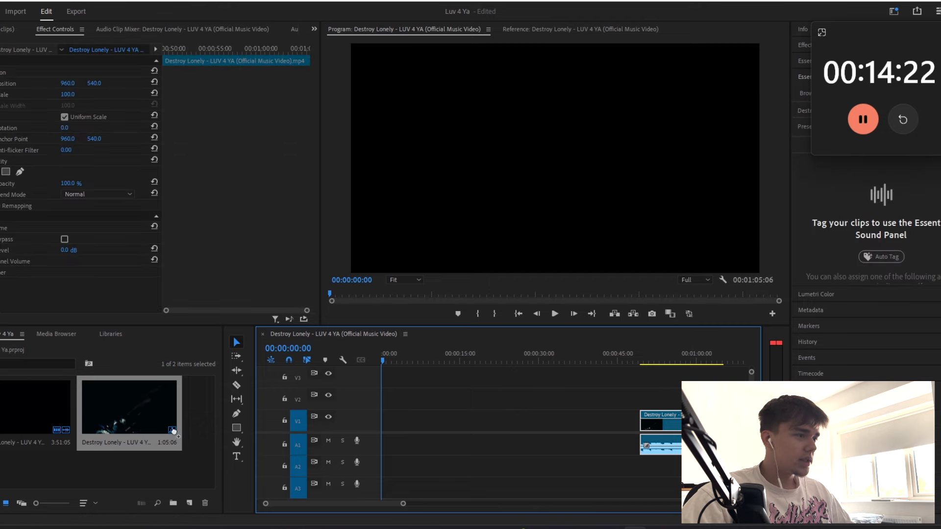
Move the remaining excerpt to the start of the sequence and play it through.
drag(173, 432, 412, 435)
drag(403, 503, 376, 508)
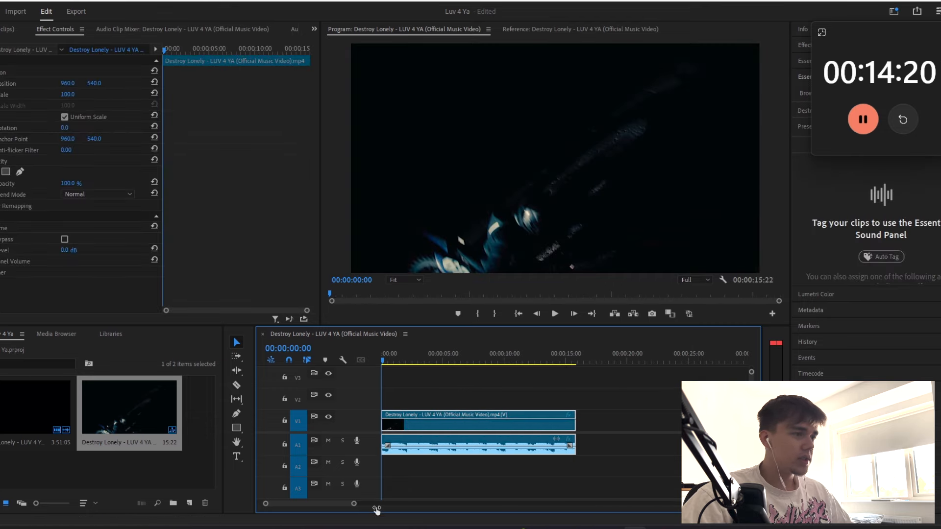
key(space)
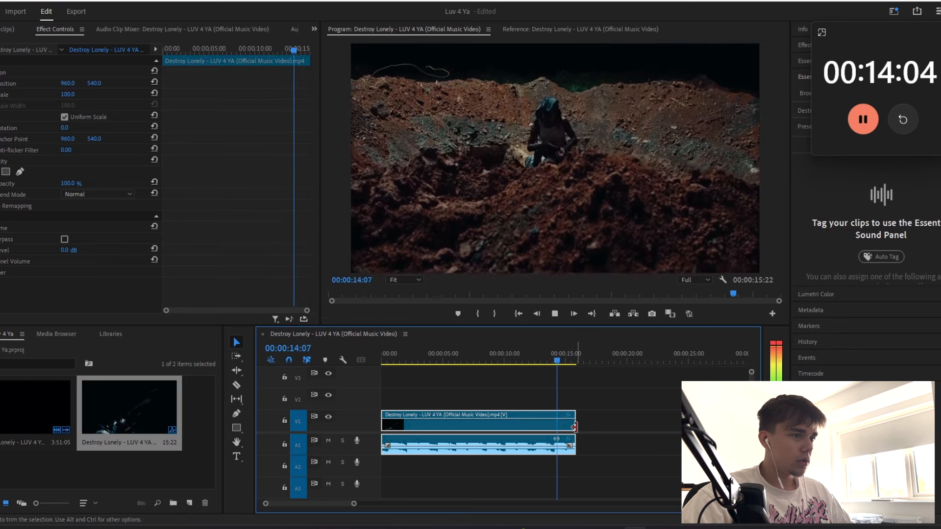
drag(574, 427, 579, 429)
key(space)
click(527, 370)
drag(389, 361, 334, 364)
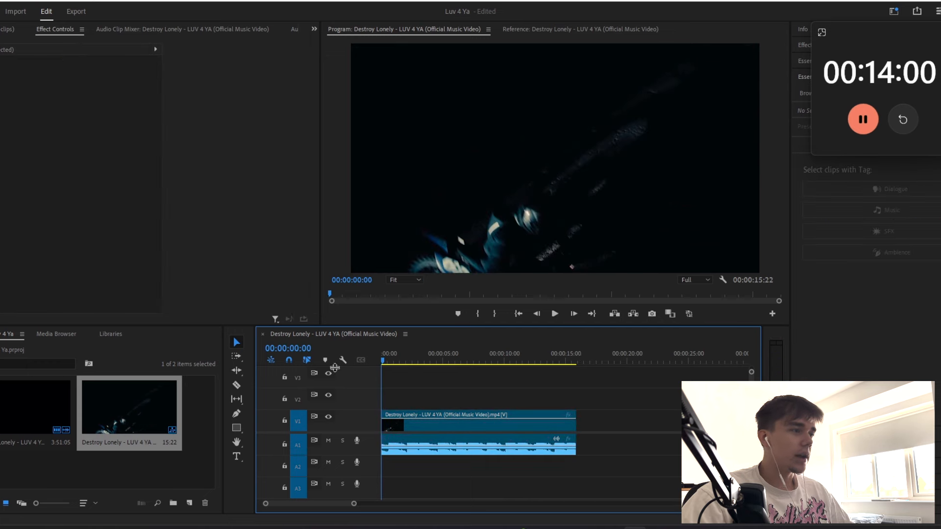
Unlink the video from its audio and move only the video so it starts about 1.7 seconds into the sequence.
click(439, 424)
right_click(439, 423)
click(482, 180)
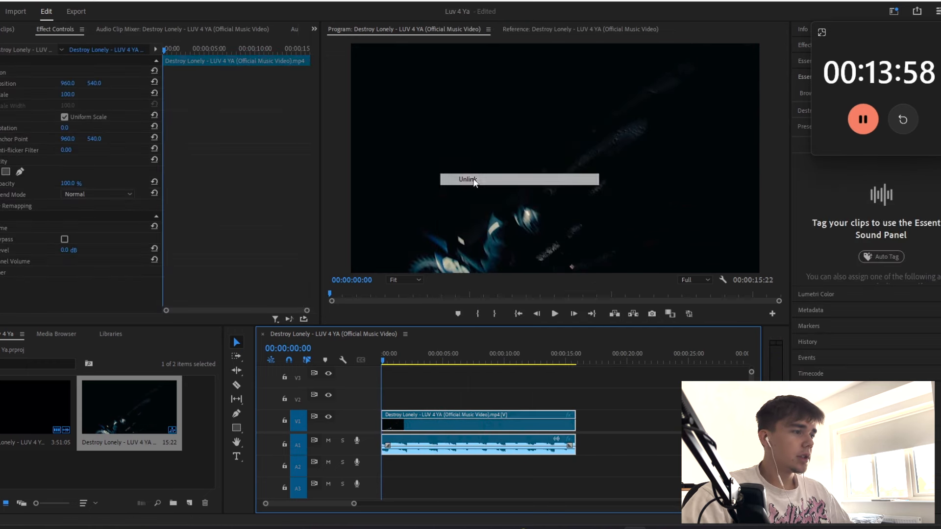
drag(448, 420, 470, 412)
drag(444, 360, 411, 381)
key(Home)
key(space)
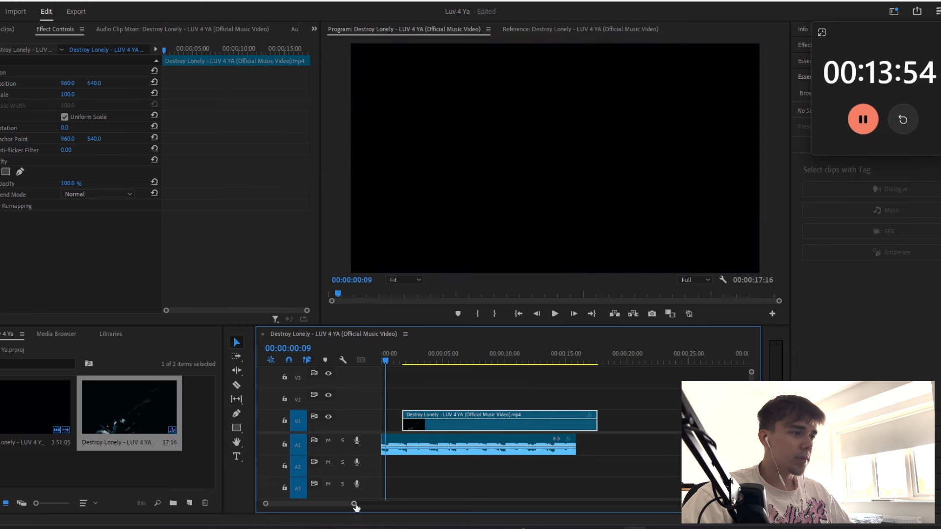
Extend the end of the V1 video clip to about 00:01:19:07 and shift the clip forward about 5 seconds.
drag(354, 504, 426, 503)
drag(452, 425, 690, 424)
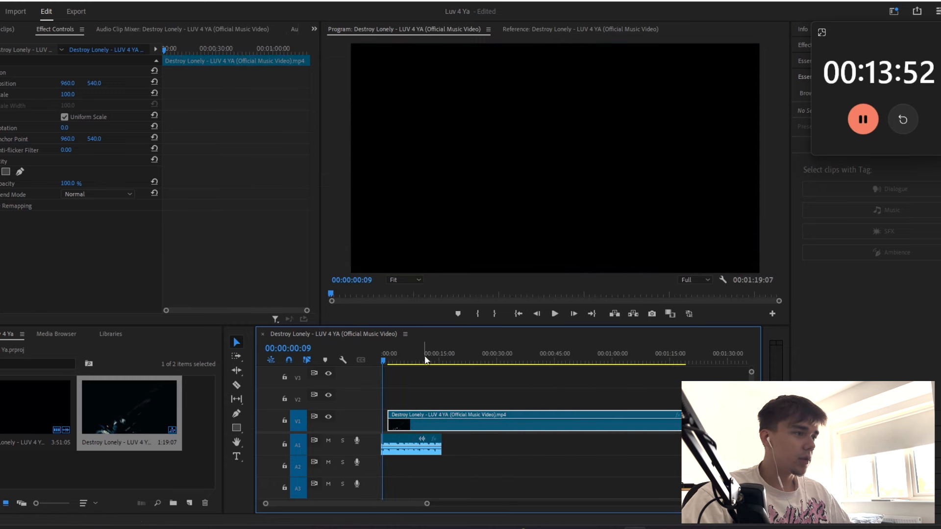
drag(426, 360, 472, 362)
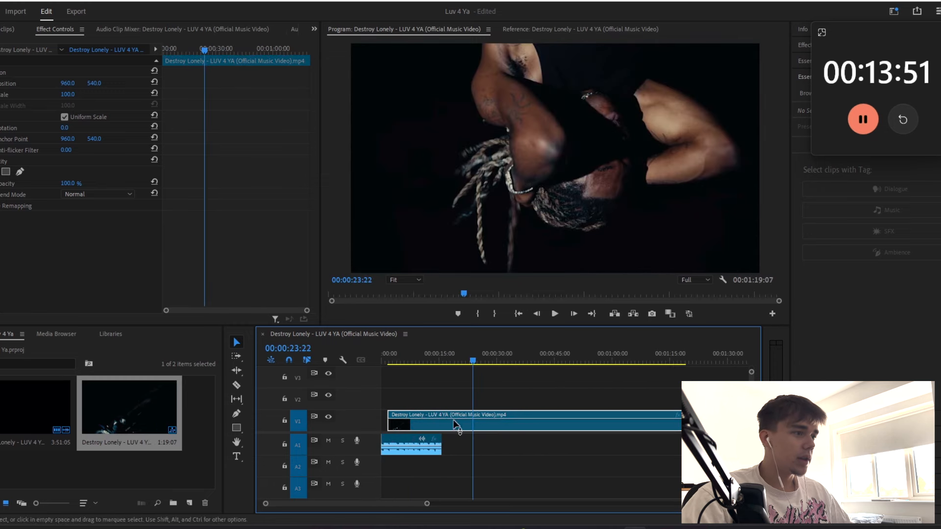
drag(498, 427, 517, 427)
drag(476, 358, 622, 368)
Cut the extended V1 video into separate shots and delete the unwanted footage between them.
key(c)
click(500, 424)
click(513, 424)
click(539, 424)
click(526, 424)
key(Delete)
click(617, 423)
key(v)
click(582, 424)
key(Delete)
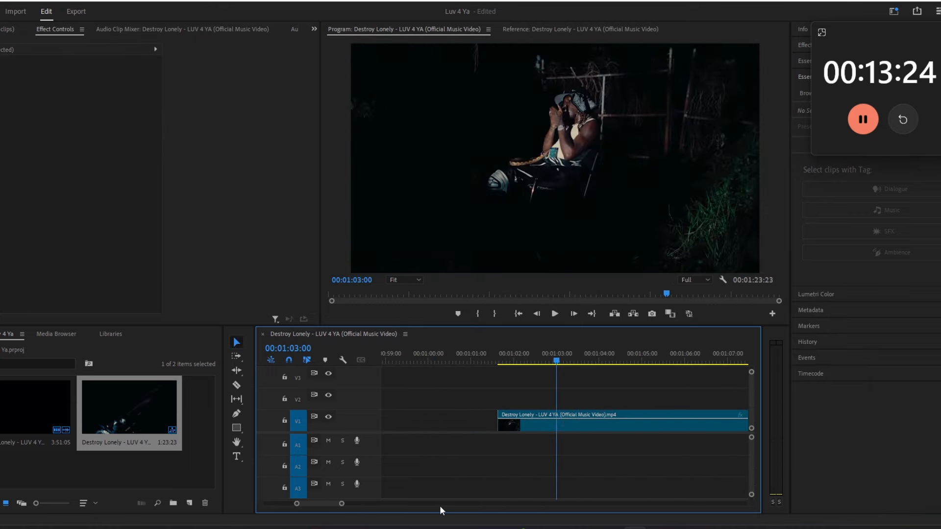
click(556, 424)
key(Delete)
Move the kept shots to the start of the sequence on V1 and play the result.
drag(343, 504, 388, 504)
key(space)
drag(596, 423, 393, 423)
drag(658, 423, 410, 424)
drag(388, 504, 428, 506)
drag(608, 421, 401, 421)
key(space)
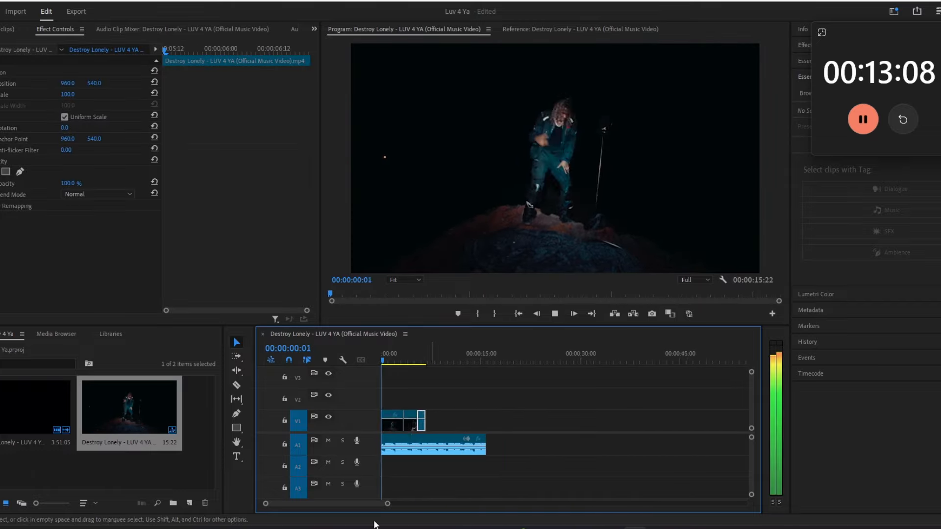
Place one shot on V2 starting at 00:00:01:16 and delete the V1 shot directly beneath it.
drag(388, 503, 306, 503)
drag(519, 417, 587, 377)
drag(608, 422, 454, 423)
key(space)
drag(539, 380, 556, 399)
click(466, 422)
click(502, 416)
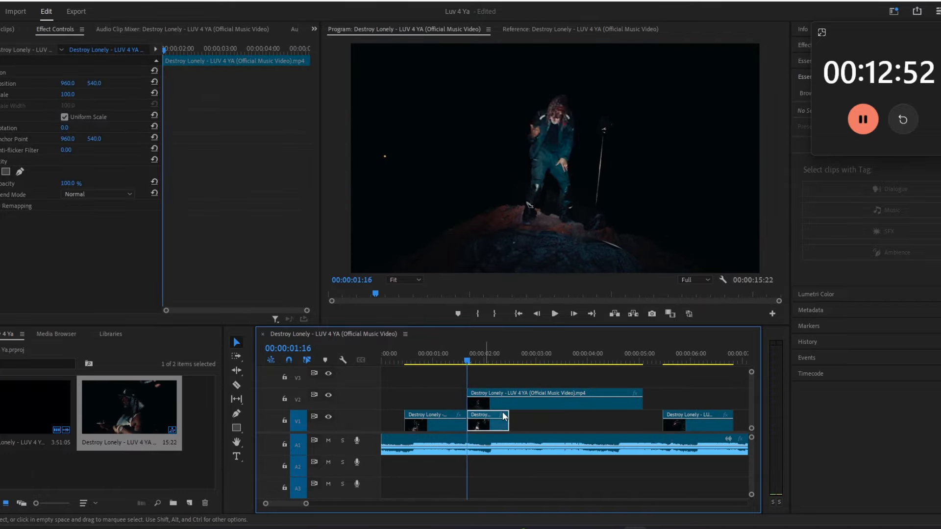
key(Delete)
Pull the next V1 shot in after the V2 shot and extend the last V1 clip to about 00:00:26:01.
drag(687, 422, 555, 422)
key(ctrl+v)
drag(306, 504, 340, 504)
drag(462, 423, 716, 422)
drag(463, 361, 535, 360)
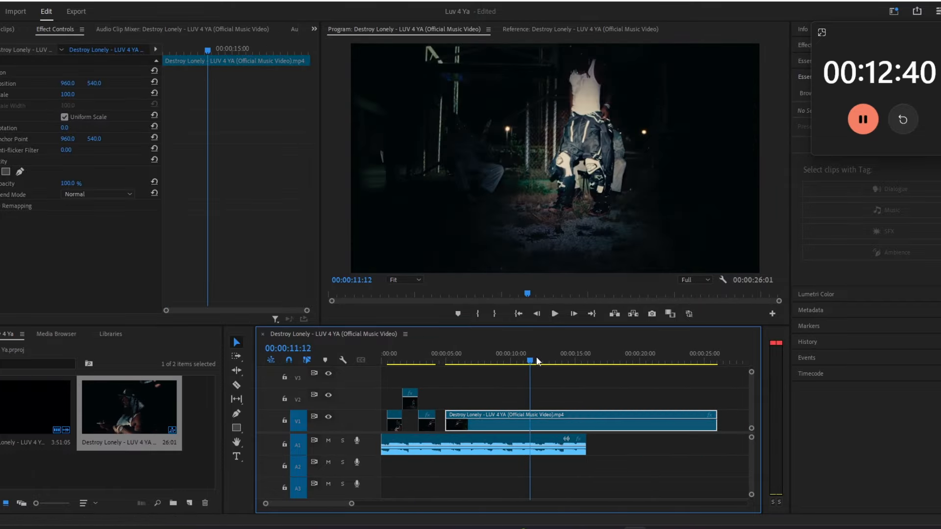
Extend the last V1 clip further to reveal more footage and pull the chosen shot back towards the preceding clips.
drag(339, 504, 400, 504)
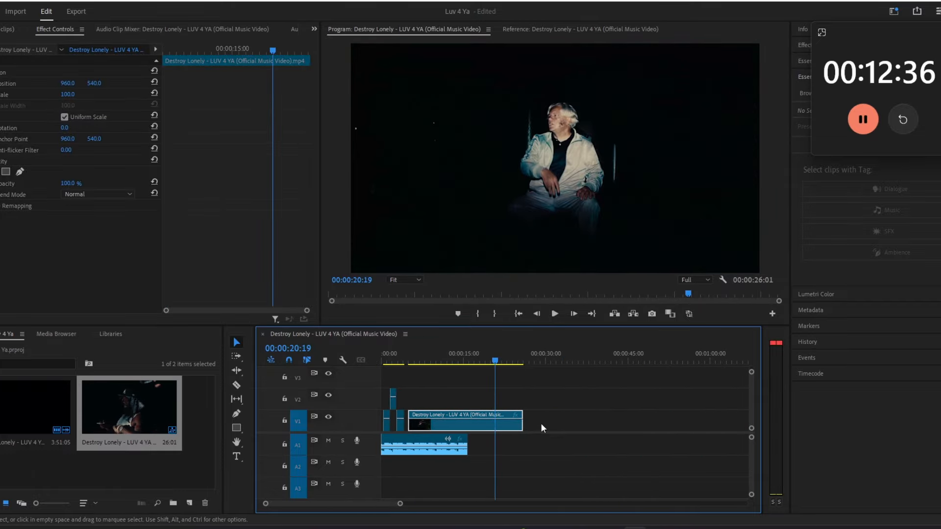
drag(523, 424, 677, 423)
click(539, 360)
drag(583, 422, 452, 422)
click(413, 361)
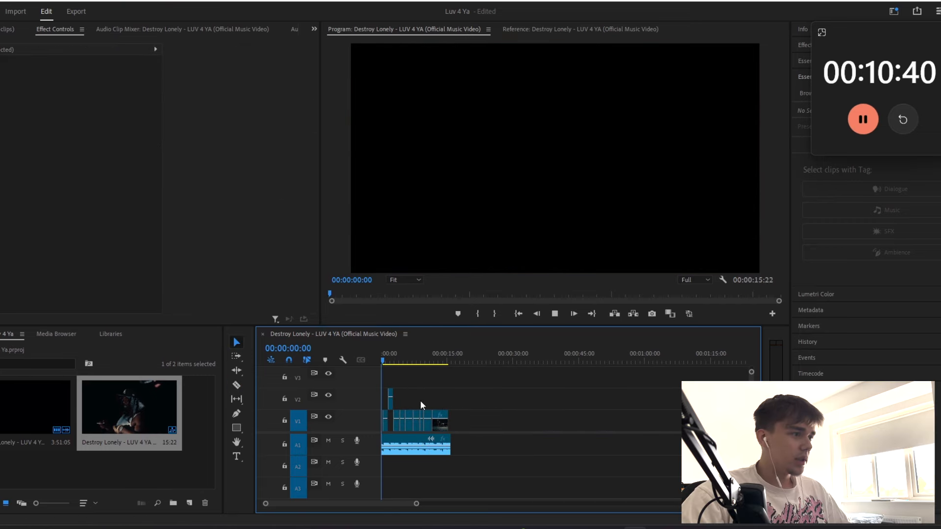
Play the edit and split the last V1 shot at 00:00:13:14.
key(space)
drag(417, 504, 349, 504)
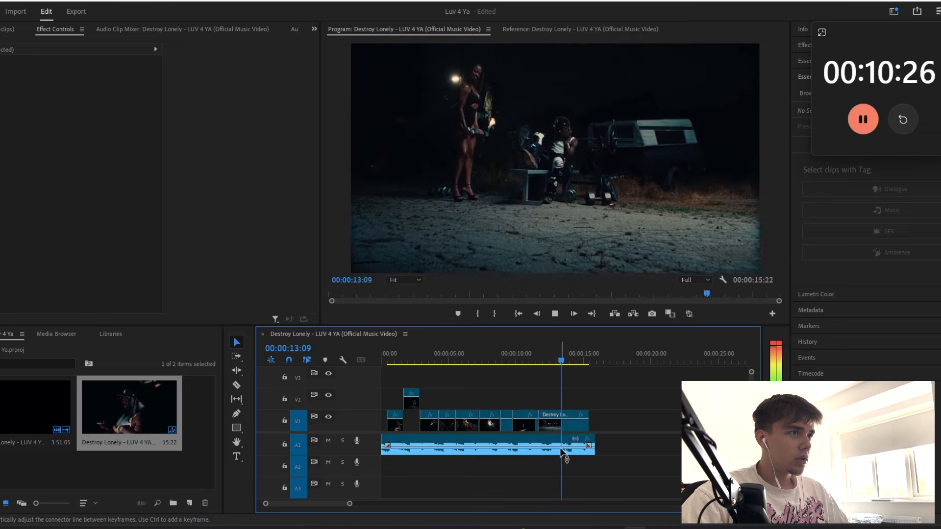
drag(579, 355, 564, 354)
key(c)
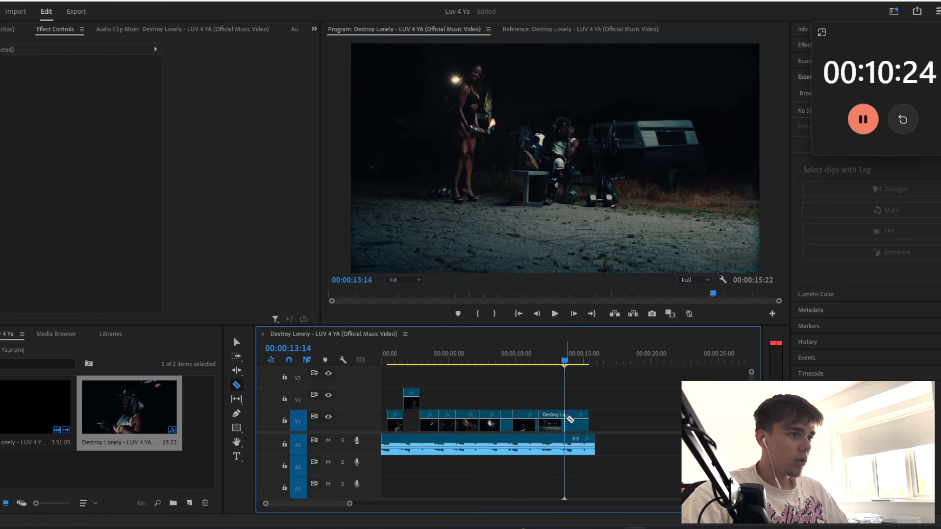
click(566, 419)
Advance eight frames past the cut and shift the V1 footage after it towards the end of the audio.
key(Right)
key(Right)
key(Right)
key(Right)
key(Right)
key(Right)
key(Right)
key(Right)
key(v)
mouse_move(578, 426)
mouse_down()
mouse_move(652, 426)
mouse_move(589, 424)
mouse_up()
Cut the last V1 shot where the audio ends and delete the excess footage, returning to the sequence start.
key(space)
drag(591, 362, 624, 363)
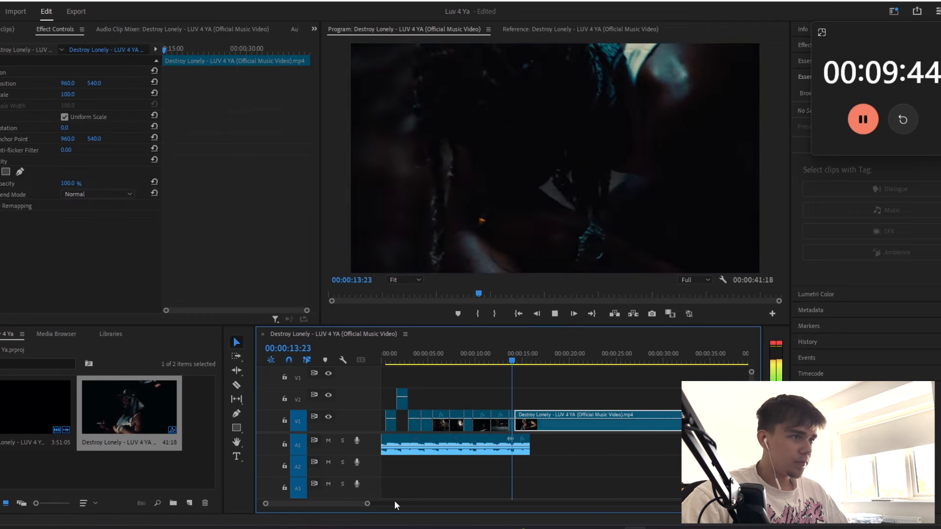
key(space)
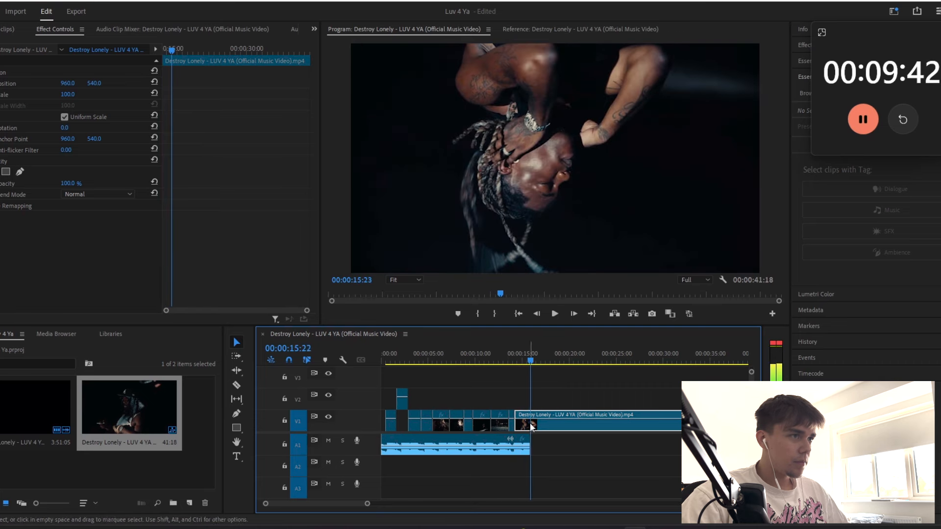
click(533, 424)
key(v)
click(559, 430)
key(Delete)
drag(498, 362, 203, 381)
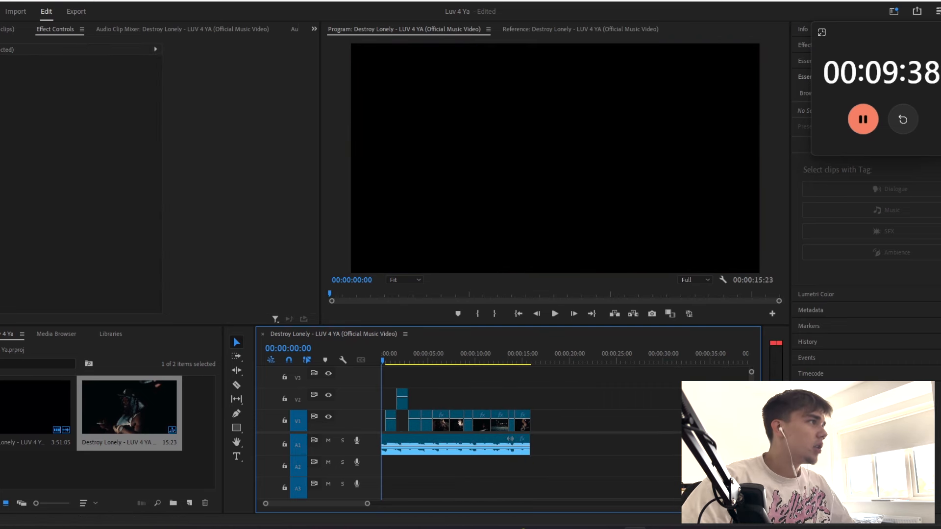
Save the project and resume the countdown after switching to After Effects.
click(4, 1)
click(29, 142)
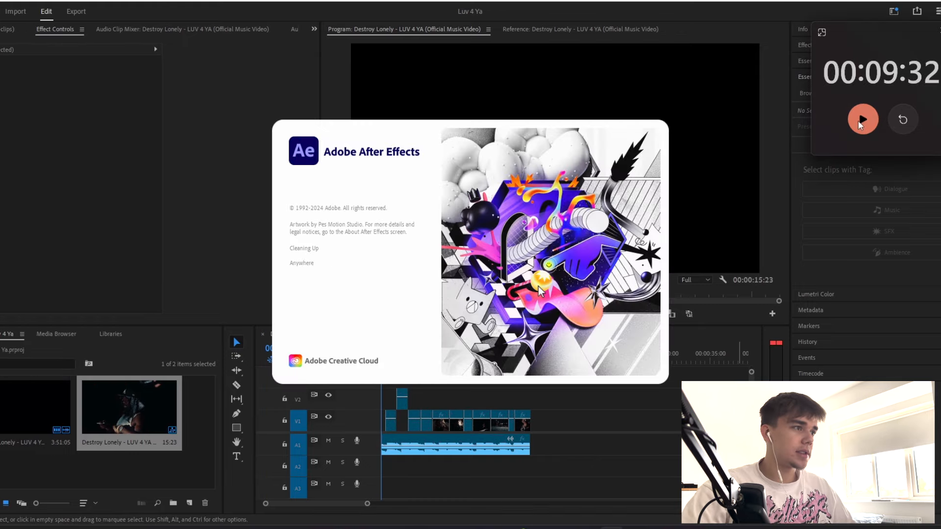
click(862, 119)
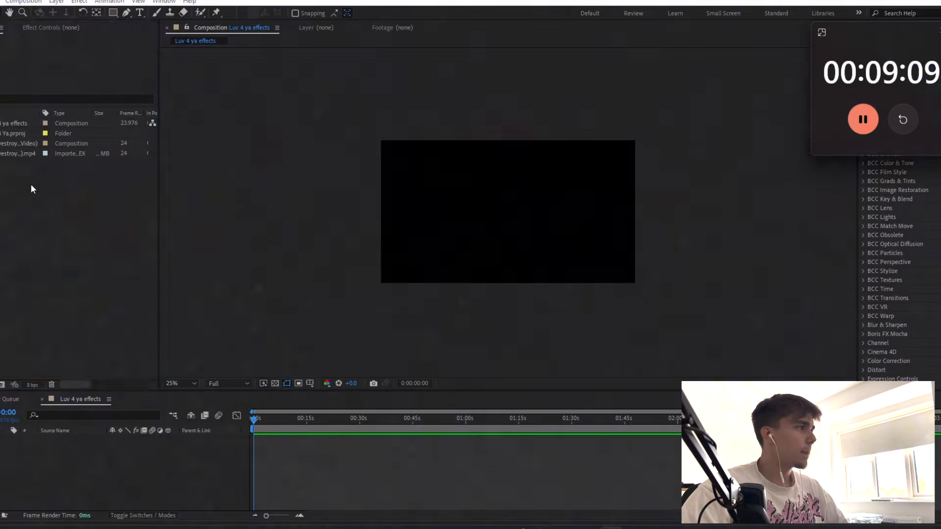
Place the imported Destroy Lonely sequence in the Luv 4 ya effects composition and preview it.
drag(14, 142, 267, 443)
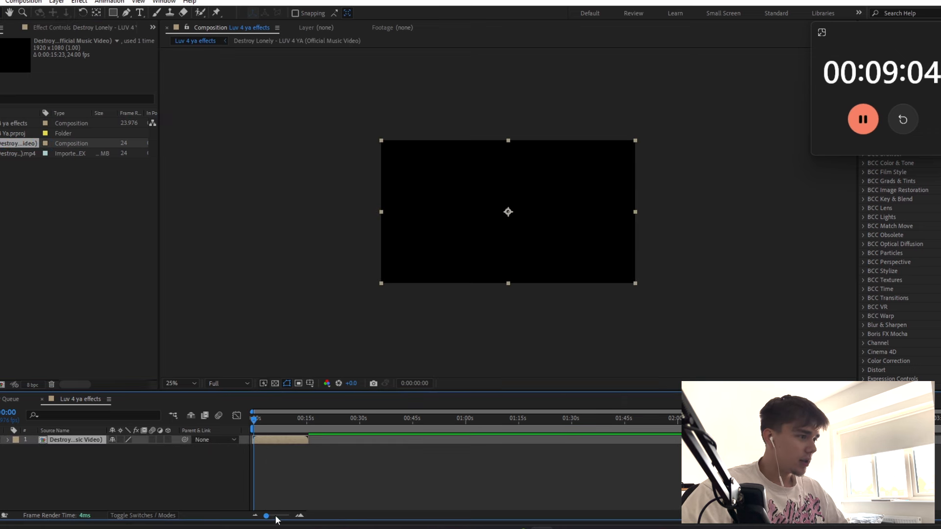
drag(276, 516, 279, 516)
key(space)
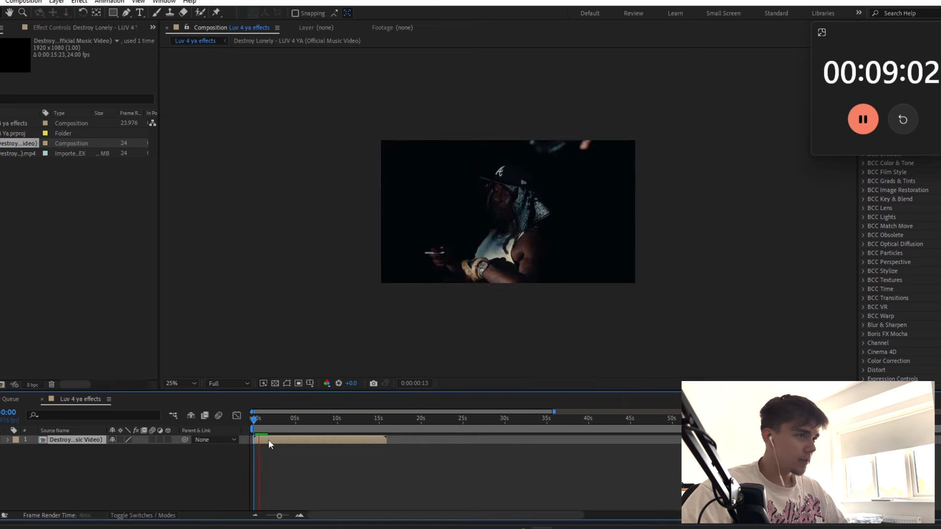
Open the nested Destroy Lonely composition, preview its first shot and move the timer clear of the effects list.
double_click(312, 438)
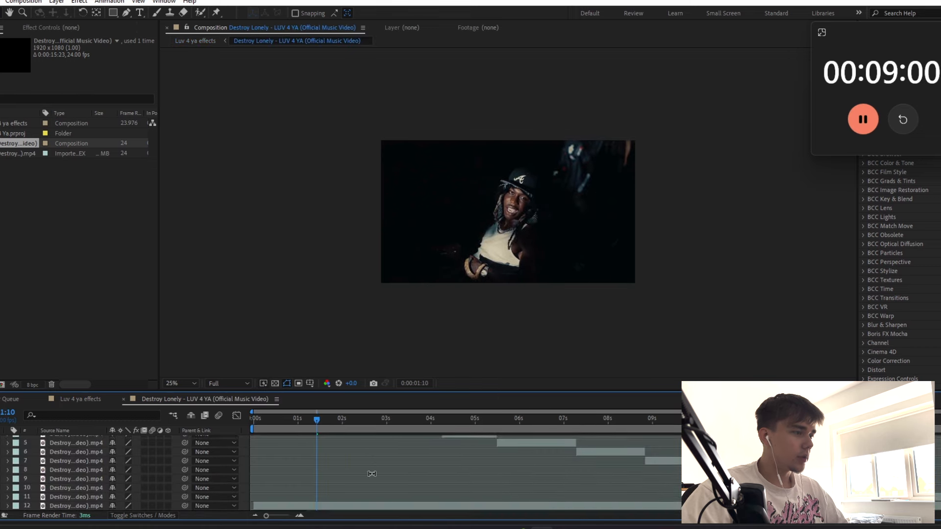
drag(325, 422, 275, 421)
click(306, 449)
key(space)
drag(887, 57, 767, 55)
click(910, 90)
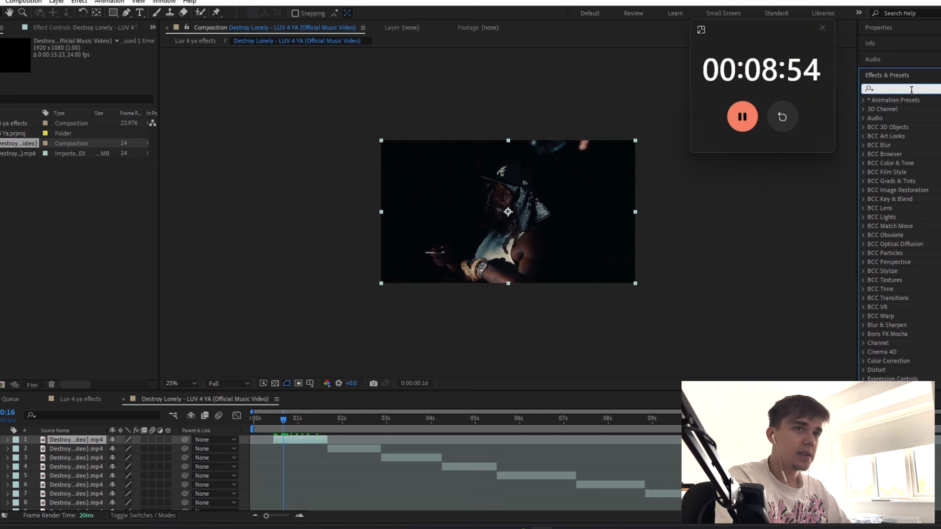
Add a new adjustment layer above the video layers in the nested composition.
drag(282, 423, 314, 422)
right_click(245, 441)
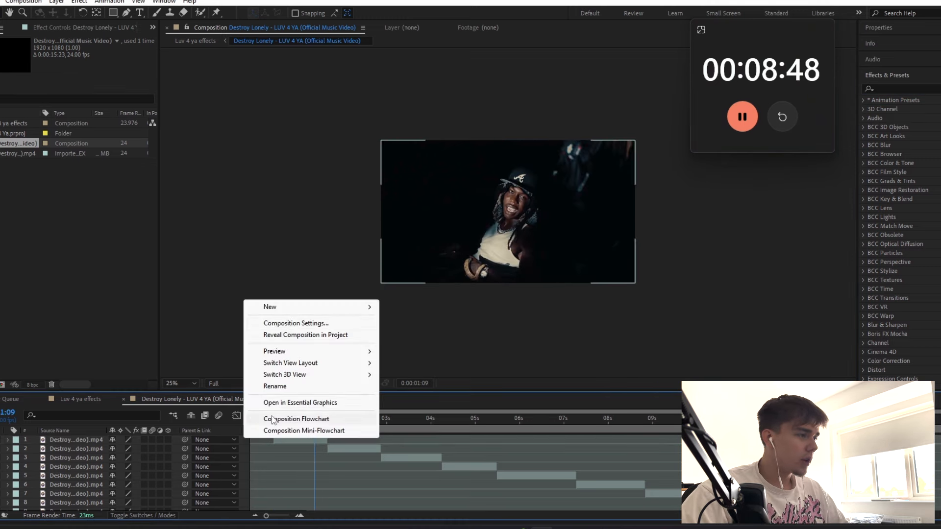
mouse_move(290, 310)
click(431, 392)
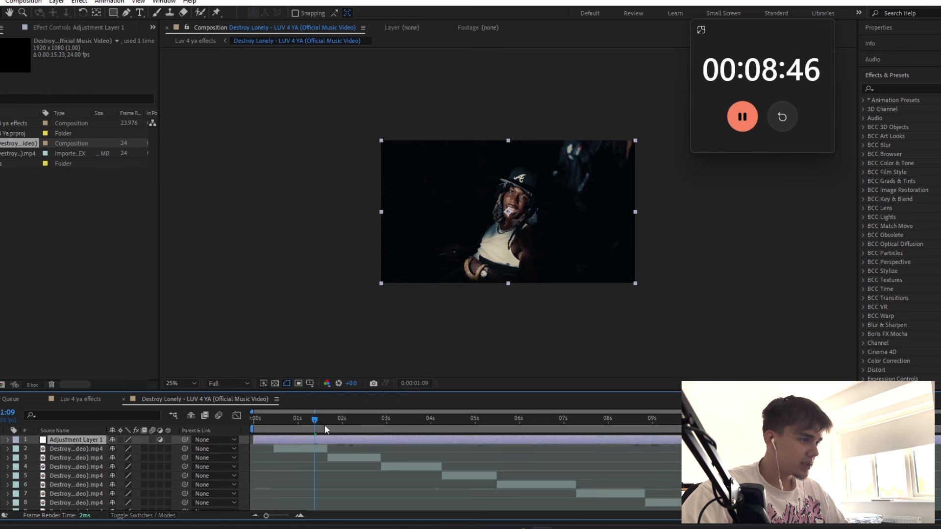
Split the adjustment layer at 0:00:01:15, just before the first cut, and delete the earlier part.
click(325, 426)
key(ctrl+shift+d)
double_click(299, 516)
click(318, 450)
key(Delete)
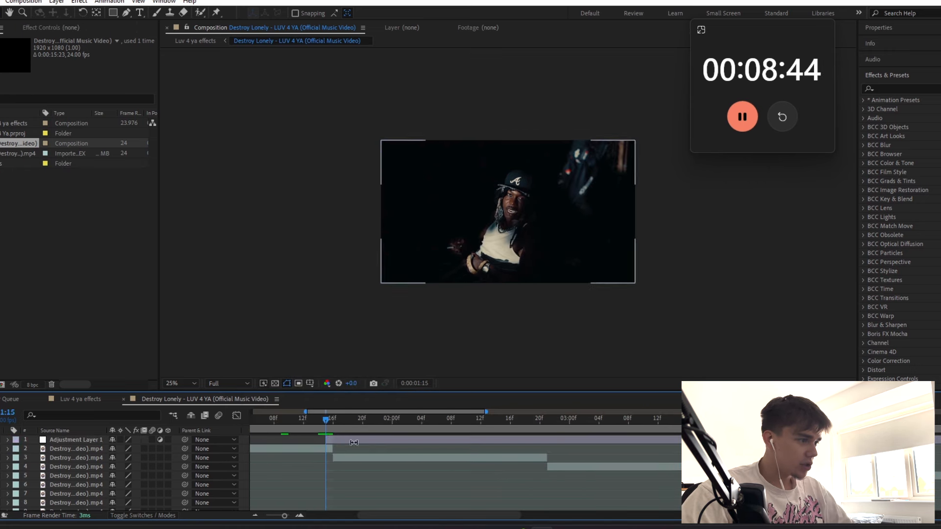
Split the adjustment layer two frames further on, just after the first cut, and delete the remainder.
key(Page_Down)
key(Page_Down)
click(352, 440)
key(ctrl+shift+d)
key(Delete)
Apply the Seamless flash user preset to the short adjustment layer over the first cut.
click(334, 422)
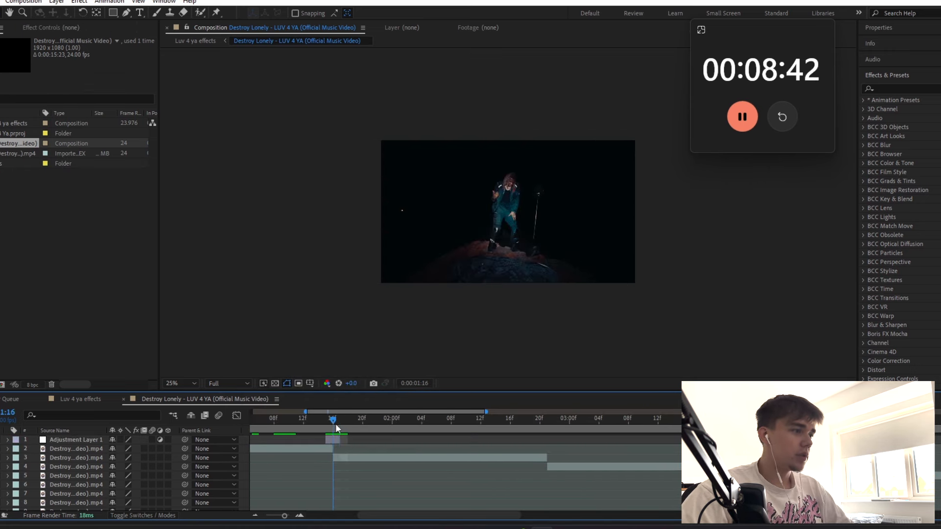
click(334, 439)
click(863, 99)
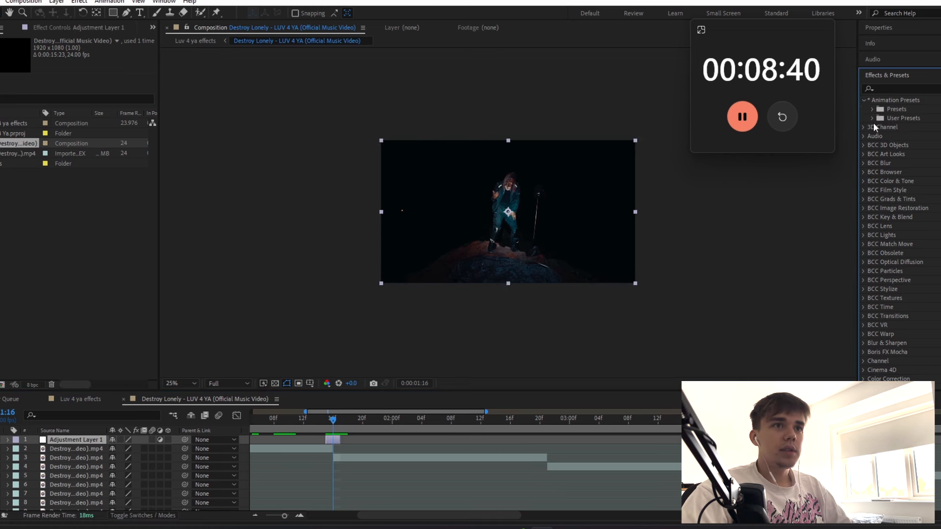
click(871, 118)
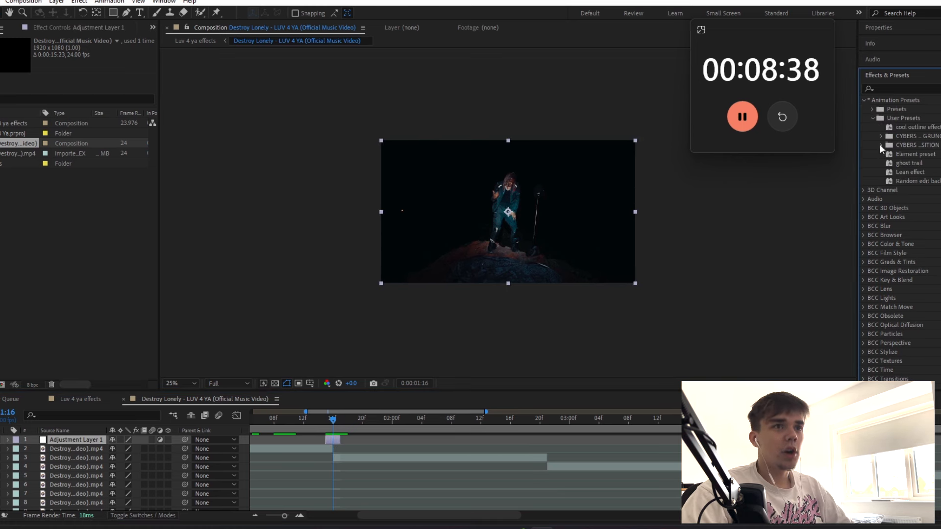
click(880, 145)
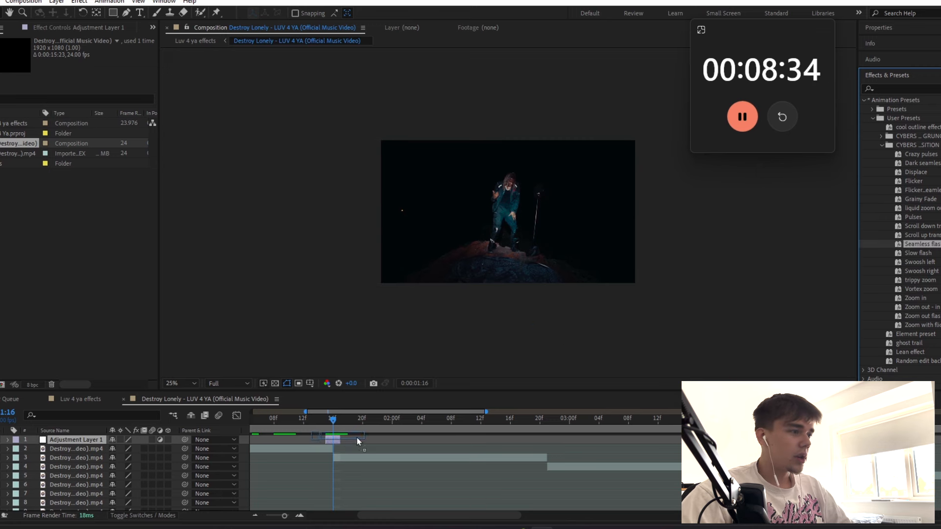
drag(358, 441, 356, 440)
click(257, 209)
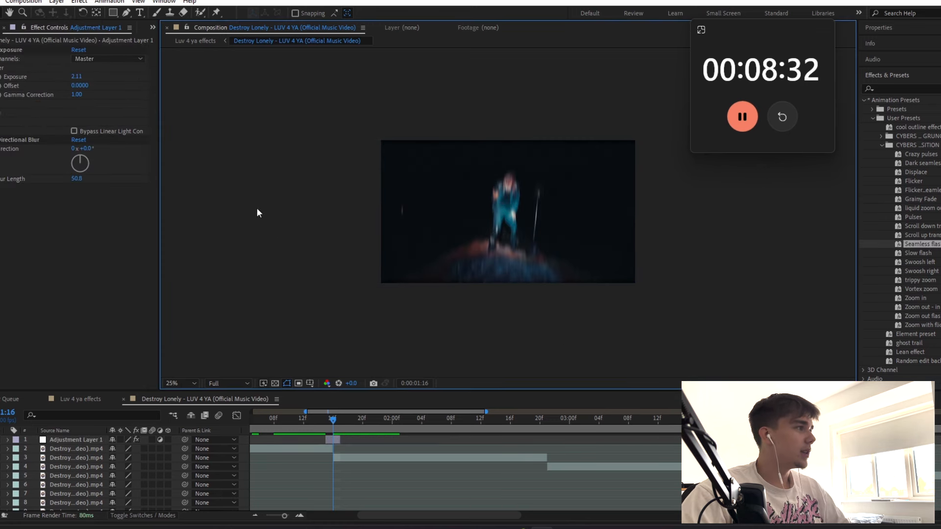
Set the flash's Exposure to 3.23 and its Blur Length to 63.3, then preview the first cut.
drag(77, 77, 139, 82)
drag(104, 180, 155, 191)
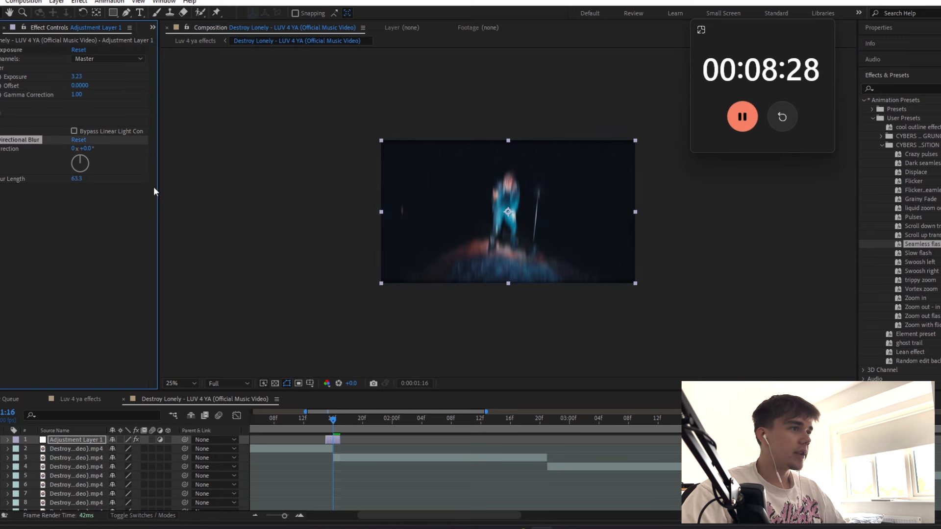
drag(334, 420, 281, 421)
key(space)
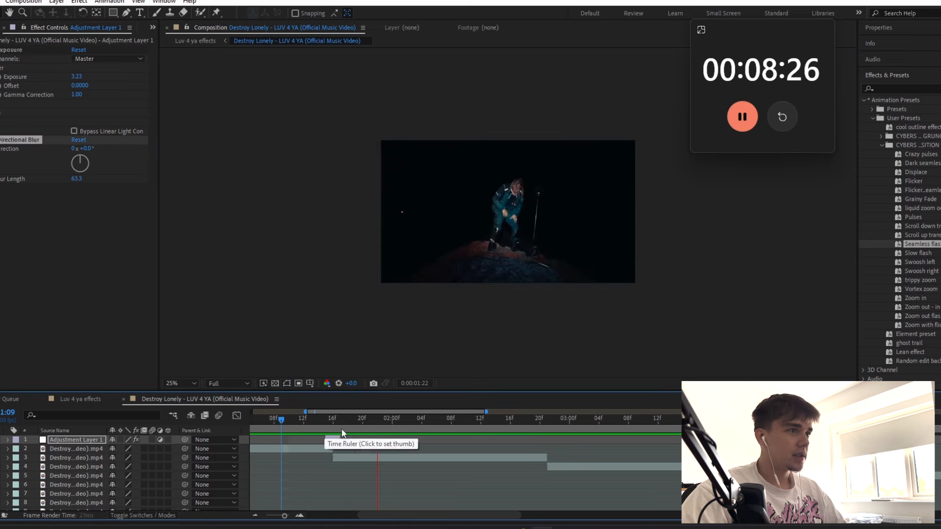
key(space)
Duplicate the flash adjustment layer and remove the Exposure and Directional Blur effects from the copy.
drag(339, 421, 424, 436)
click(333, 440)
key(ctrl+d)
click(19, 50)
key(Delete)
click(16, 51)
key(Delete)
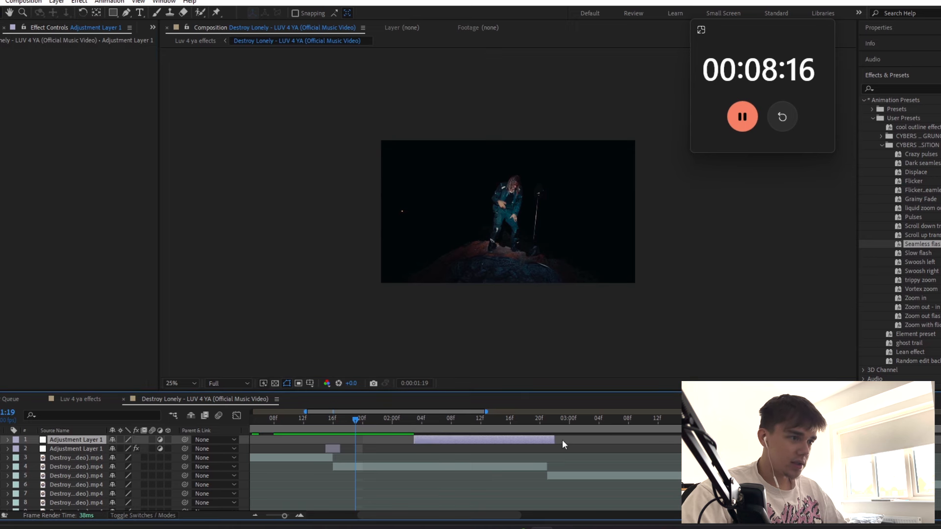
Extend the cleared adjustment layer past the second cut and apply the Zoom out - in preset to it.
click(446, 421)
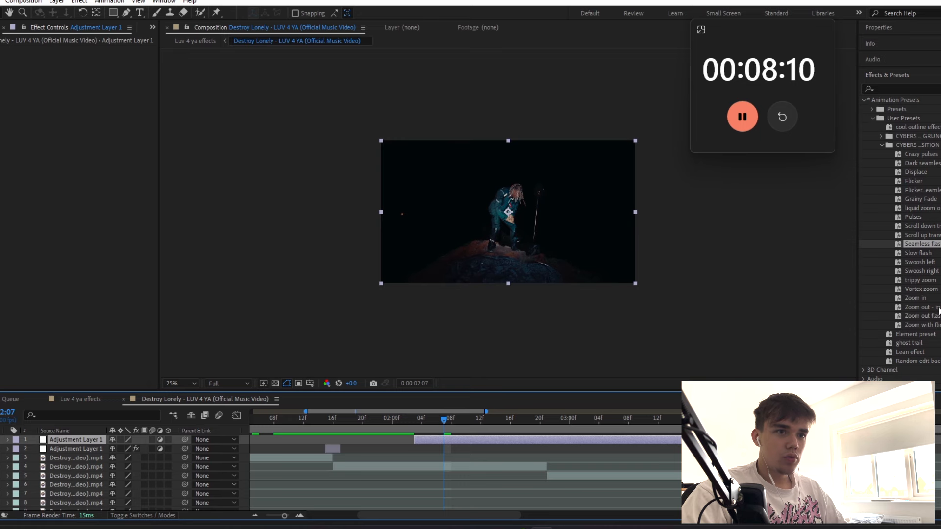
drag(939, 307, 489, 440)
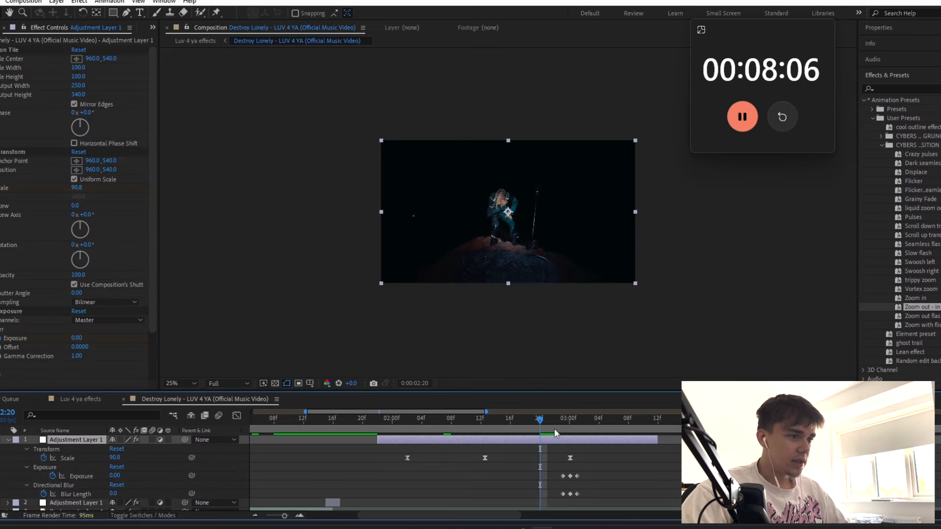
scroll(555, 432, down, 1)
scroll(558, 435, up, 1)
key(Page_Down)
Shift the zoom layer earlier so its exposure and blur keyframes line up with the second cut, and preview it.
drag(568, 440, 545, 440)
click(385, 423)
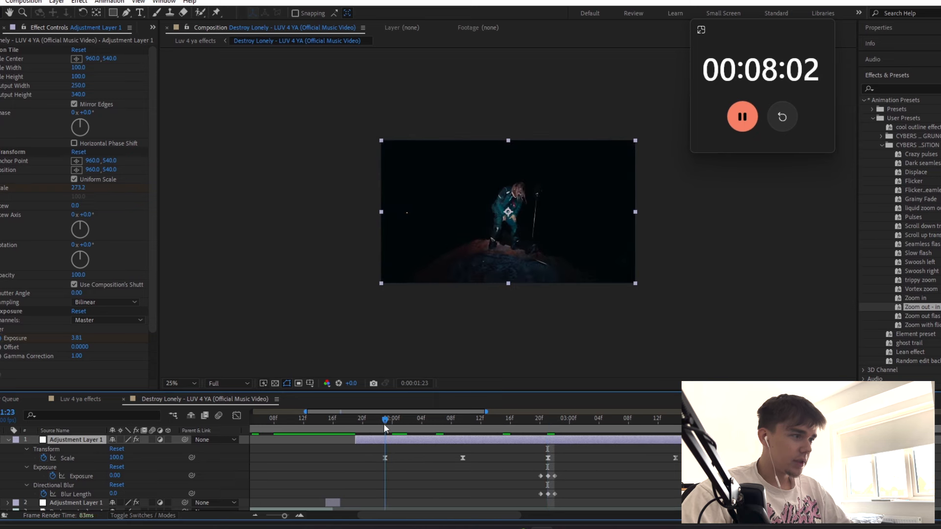
drag(391, 429, 636, 421)
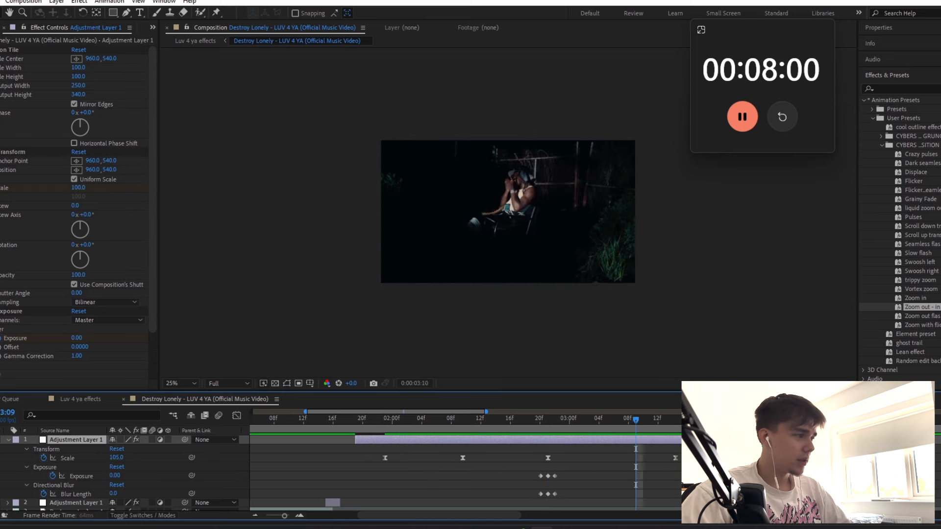
key(u)
key(space)
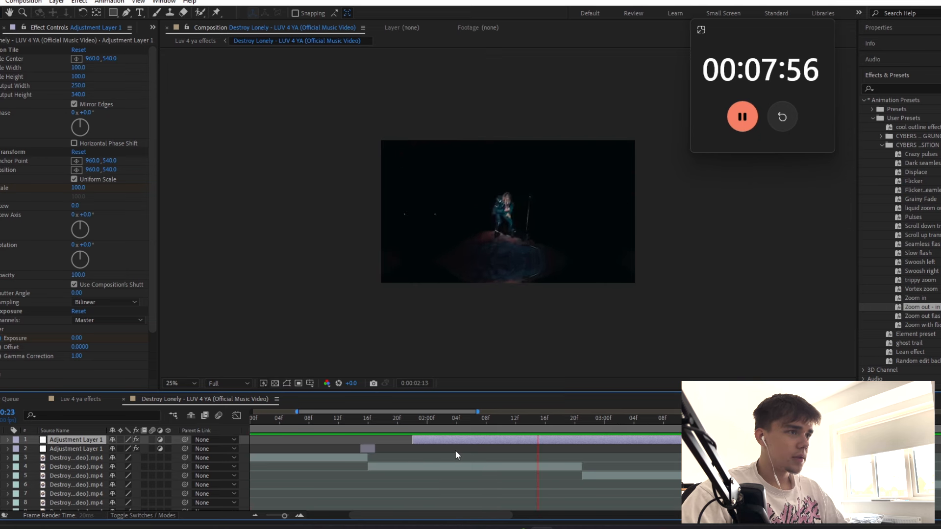
Remove the Exposure and Directional Blur effects from the zoom layer, keeping Motion Tile and Transform, and preview the transition.
click(581, 419)
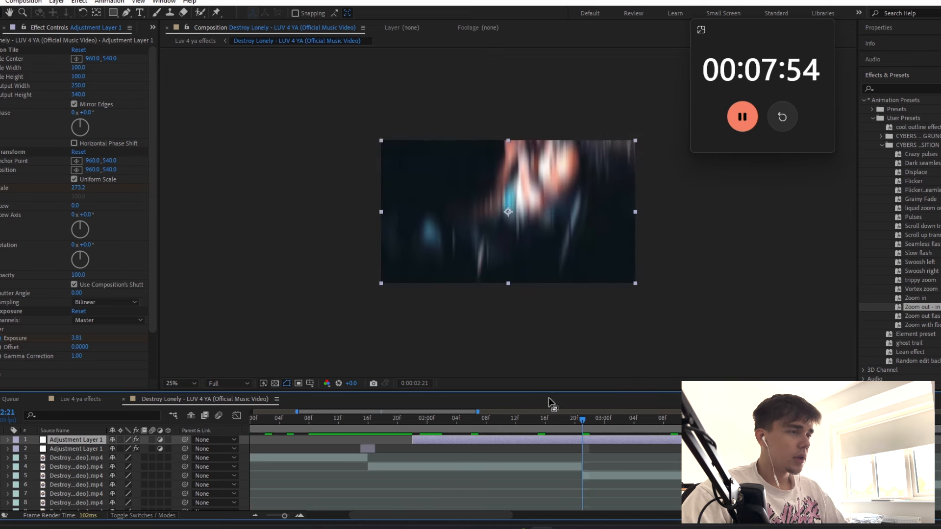
click(1, 50)
click(0, 58)
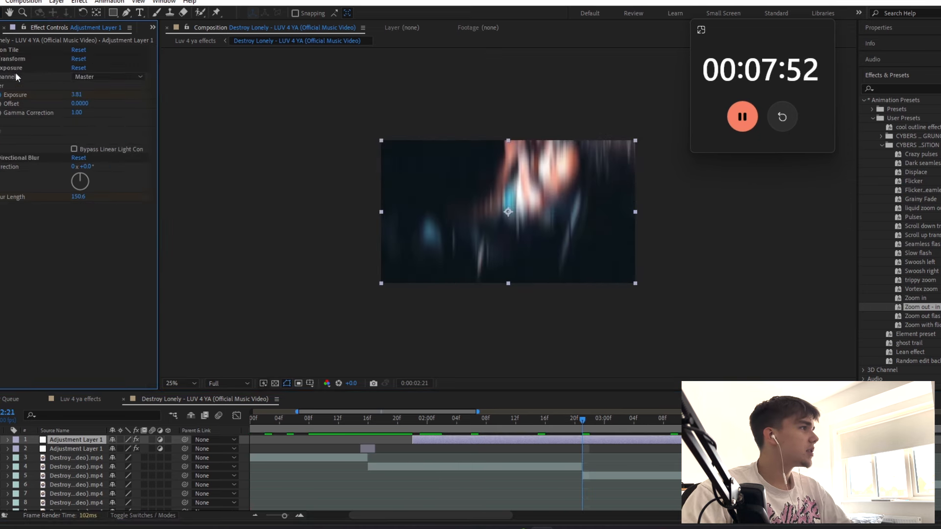
click(16, 69)
key(Delete)
click(16, 69)
key(Delete)
click(513, 419)
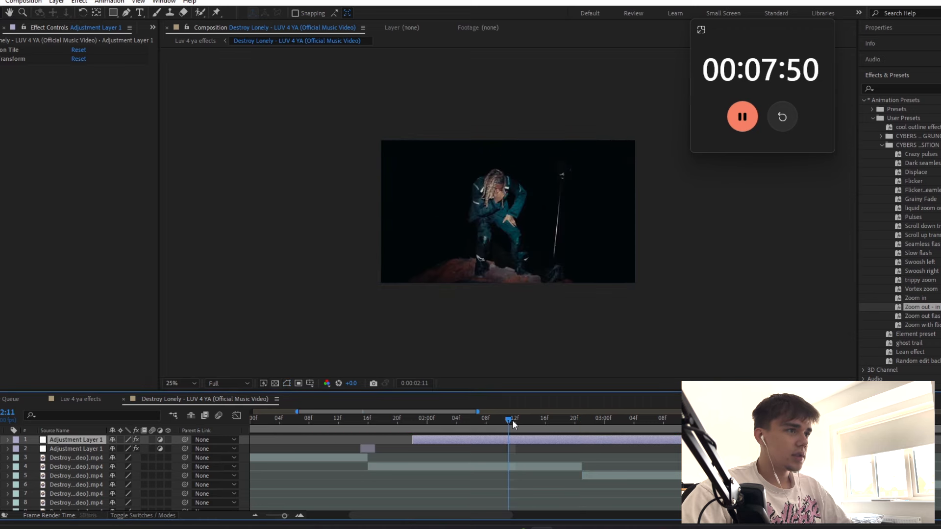
key(space)
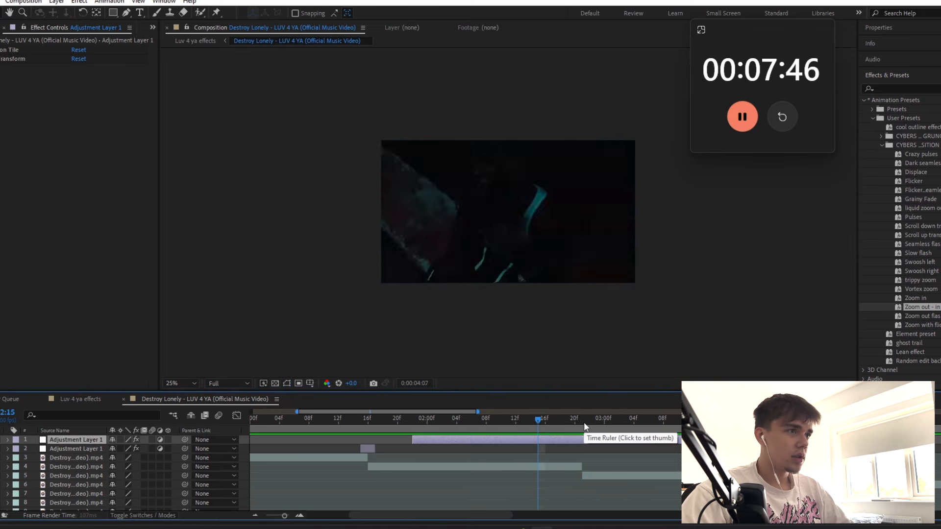
Split the zoom adjustment layer at about 0:00:03:17, clear the later part's effects and apply the Pulses preset to it.
key(ctrl+shift+d)
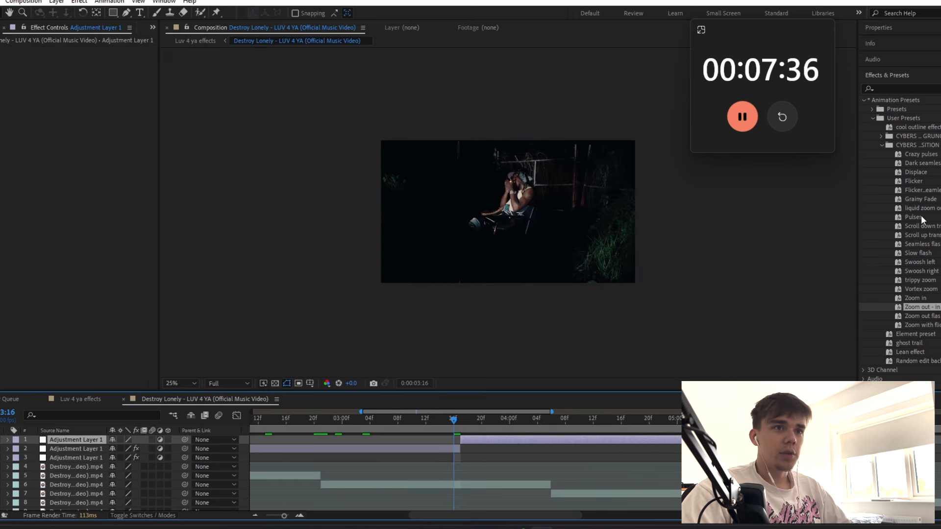
drag(921, 219, 490, 440)
click(467, 420)
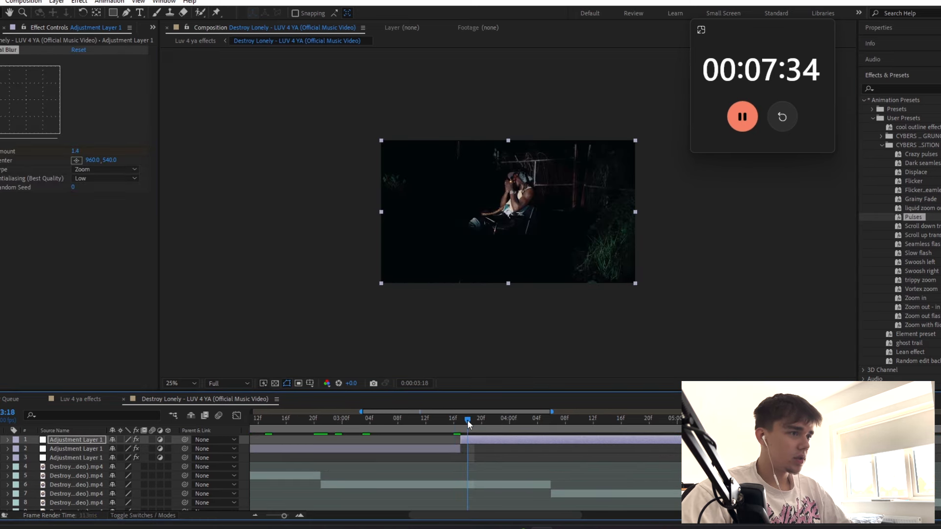
key(space)
key(space)
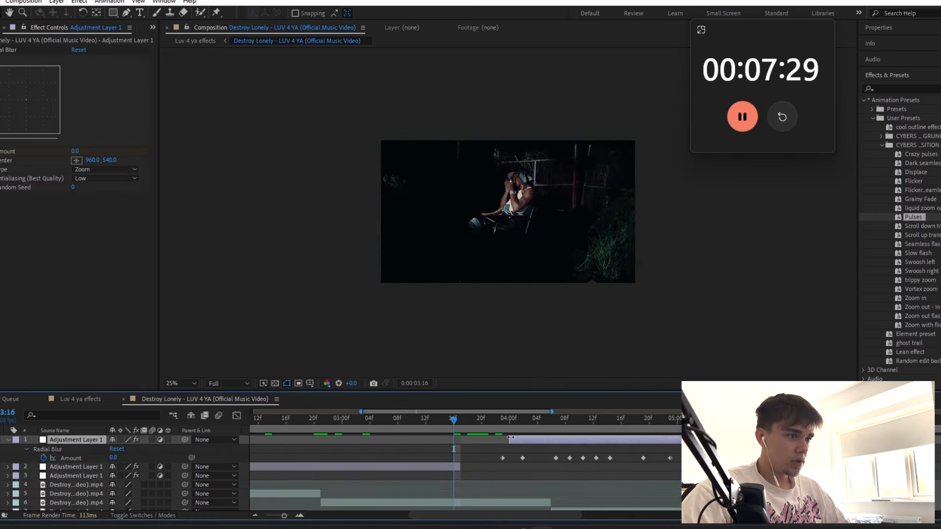
key(space)
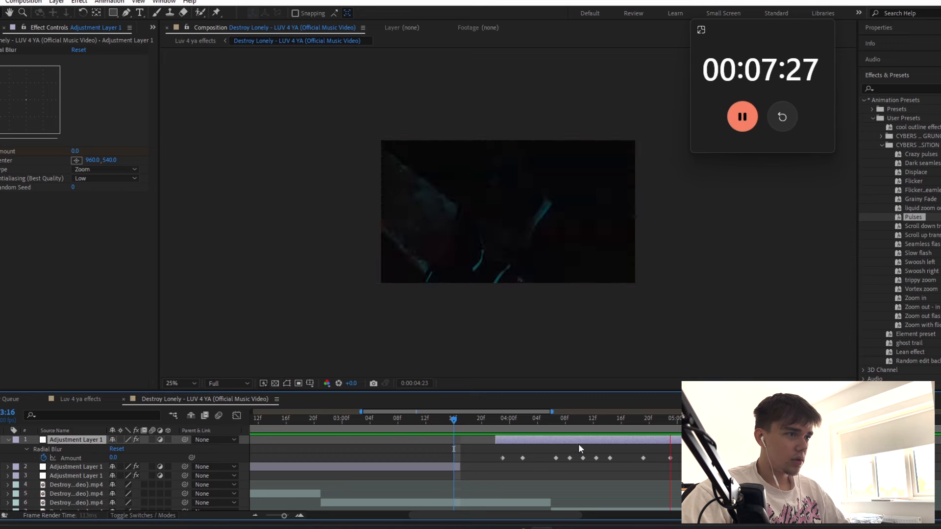
Move the Pulses layer earlier to start at 0:00:03:16 and preview its timing.
drag(576, 443, 546, 441)
drag(405, 422, 328, 424)
key(space)
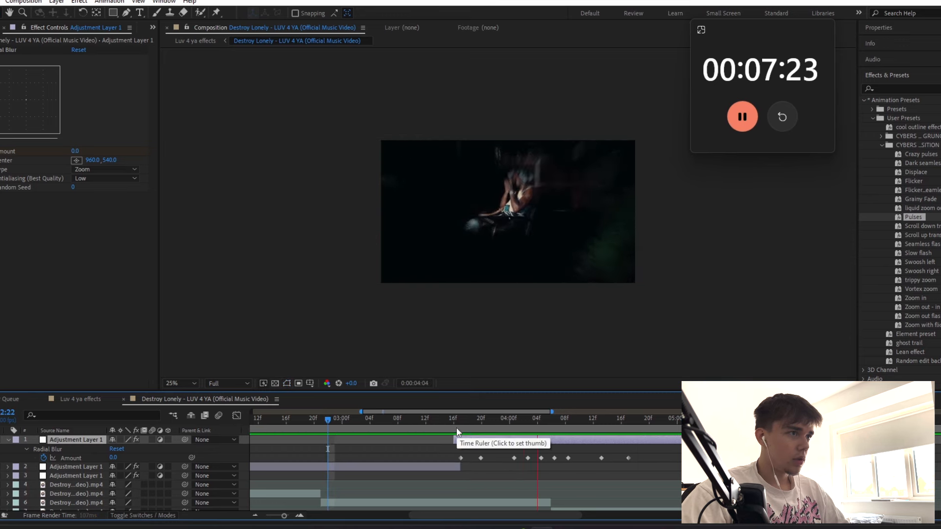
key(space)
Duplicate the Pulses layer, start the copy at 0:00:04:05 just before the third cut, and preview it.
key(ctrl+d)
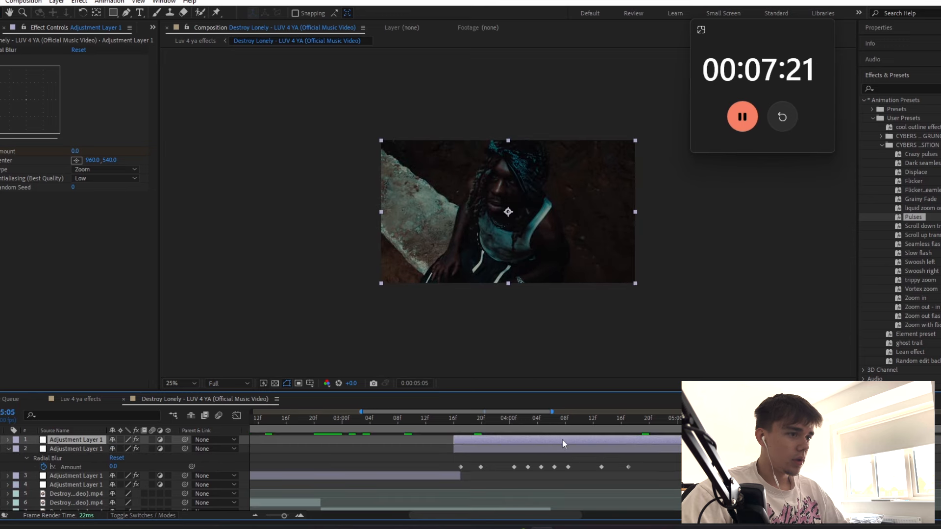
click(544, 419)
key(space)
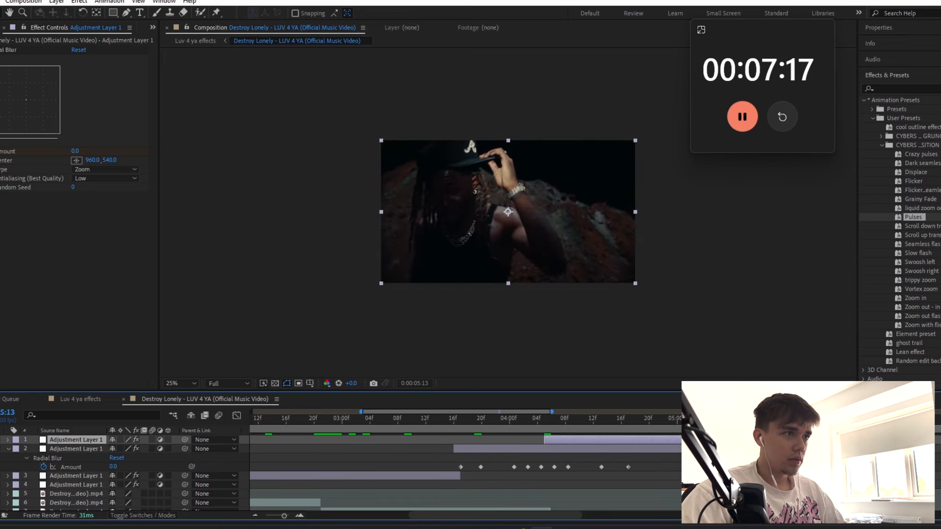
key(space)
click(7, 450)
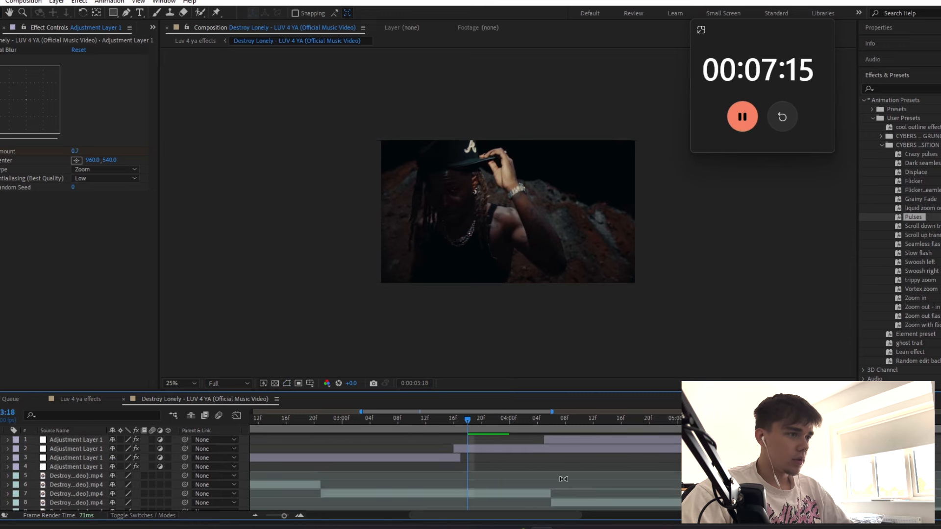
scroll(563, 479, down, 1)
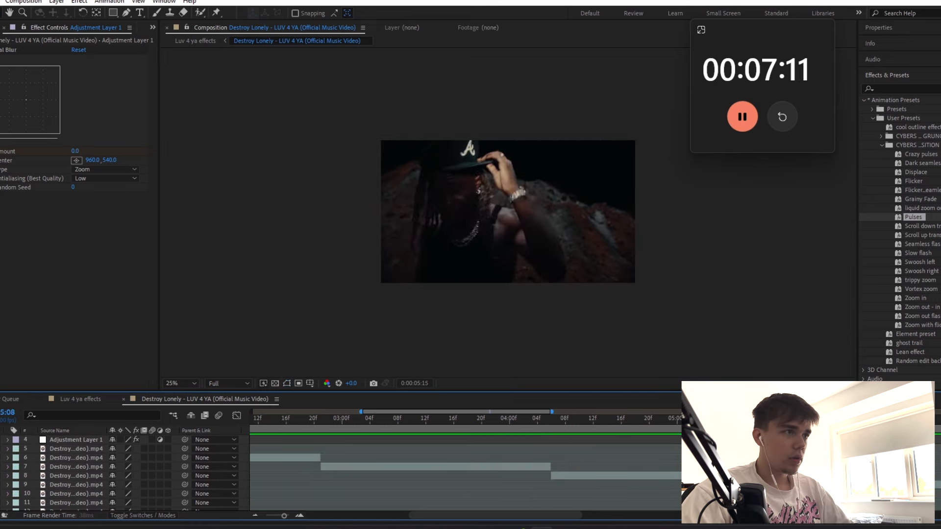
Add a new adjustment layer, split it at 0:00:04:16 and delete the earlier part.
right_click(245, 461)
mouse_move(275, 333)
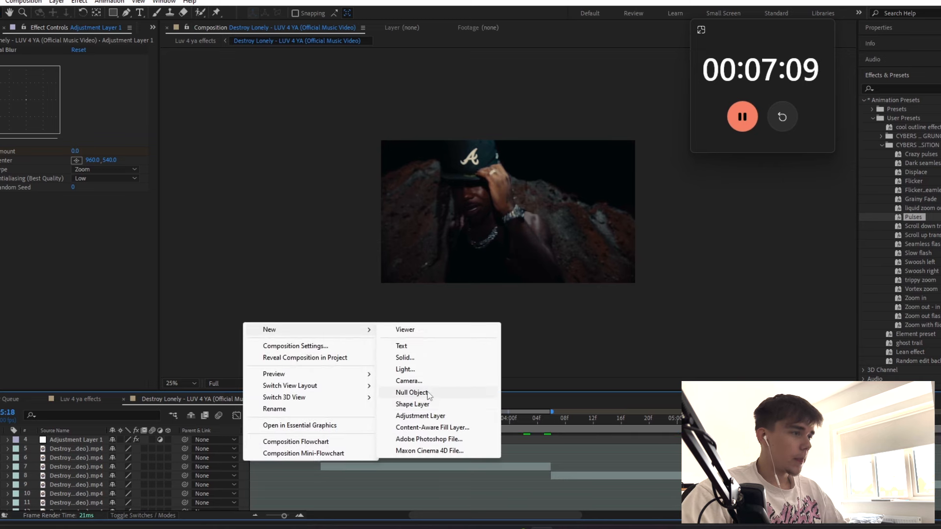
click(463, 415)
click(621, 424)
key(ctrl+shift+d)
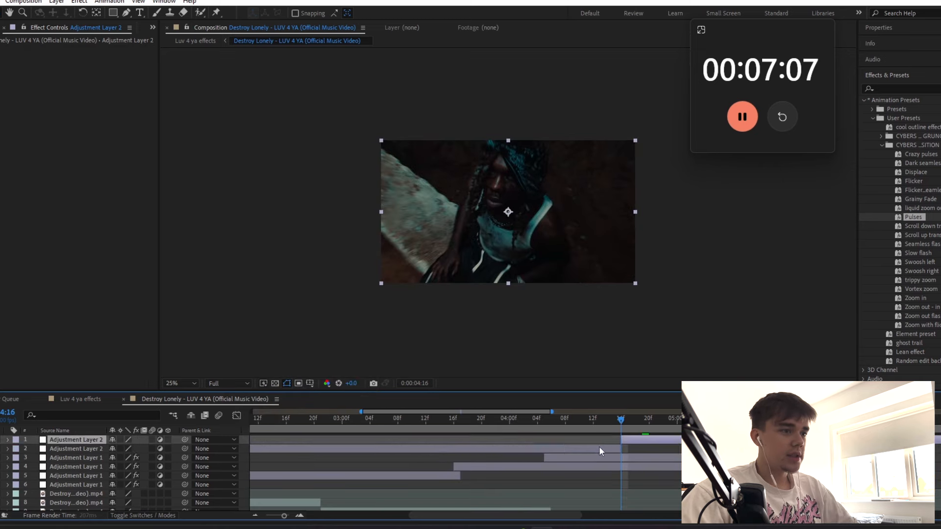
click(598, 447)
key(Delete)
Split the new adjustment layer near the end of the effect section and delete the remainder.
click(857, 422)
click(855, 439)
key(ctrl+shift+d)
key(Delete)
click(677, 421)
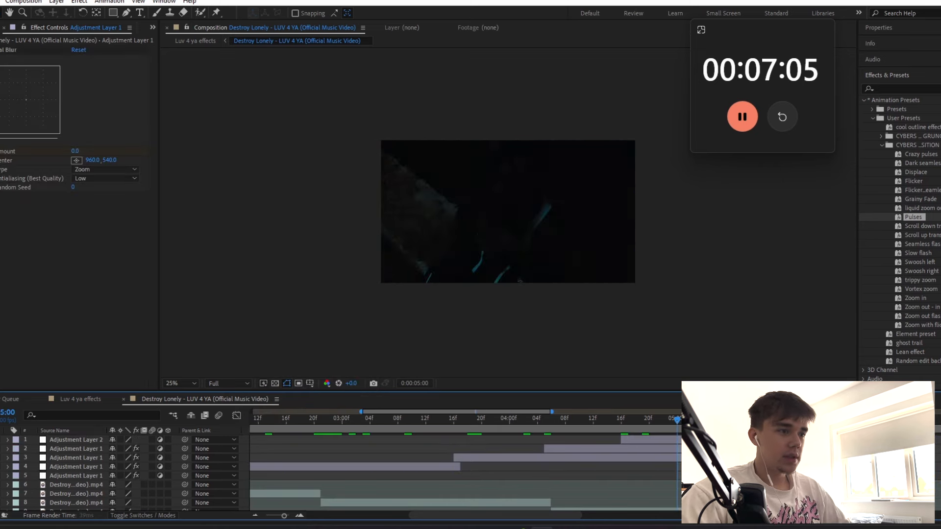
Move the new adjustment layer down the stack to just above the third-cut clip and shift it three frames later.
click(678, 440)
key(ctrl+alt+Down)
key(ctrl+alt+Down)
key(ctrl+alt+Down)
key(ctrl+alt+Down)
key(ctrl+bracketleft)
key(ctrl+bracketleft)
key(ctrl+bracketleft)
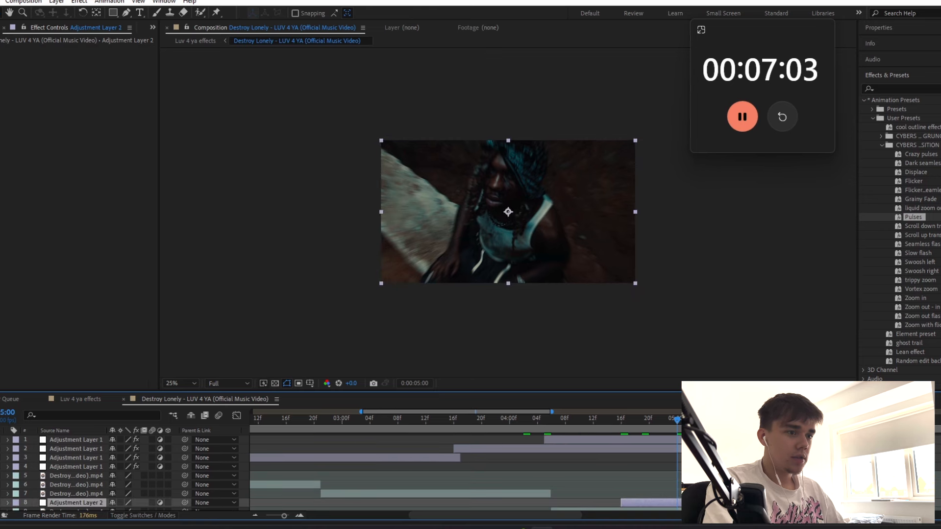
drag(706, 503, 727, 503)
scroll(727, 490, down, 1)
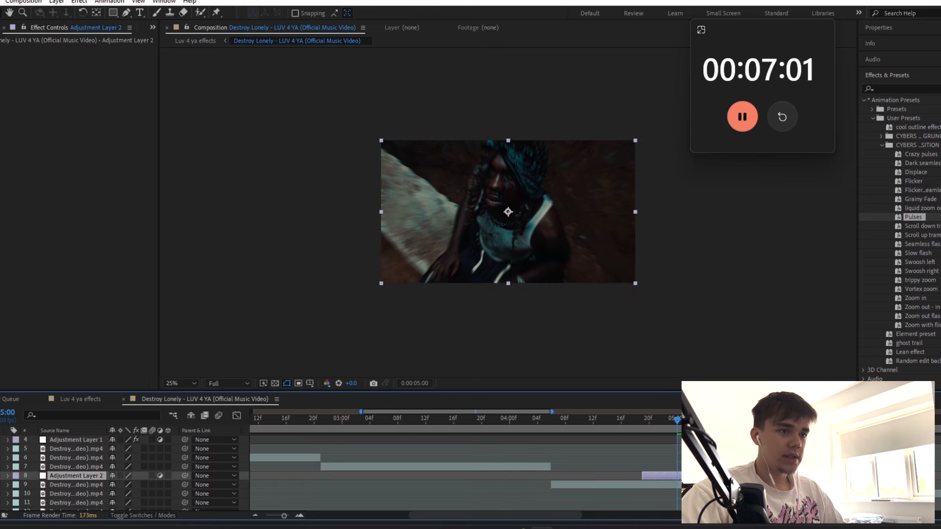
Apply the Tritone preset to the new adjustment layer over the seated close-up shot.
click(733, 421)
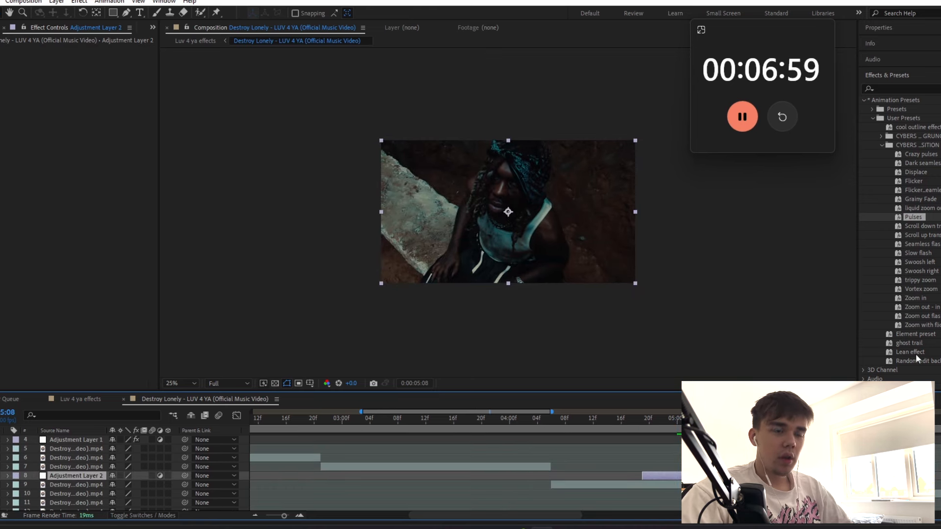
click(881, 146)
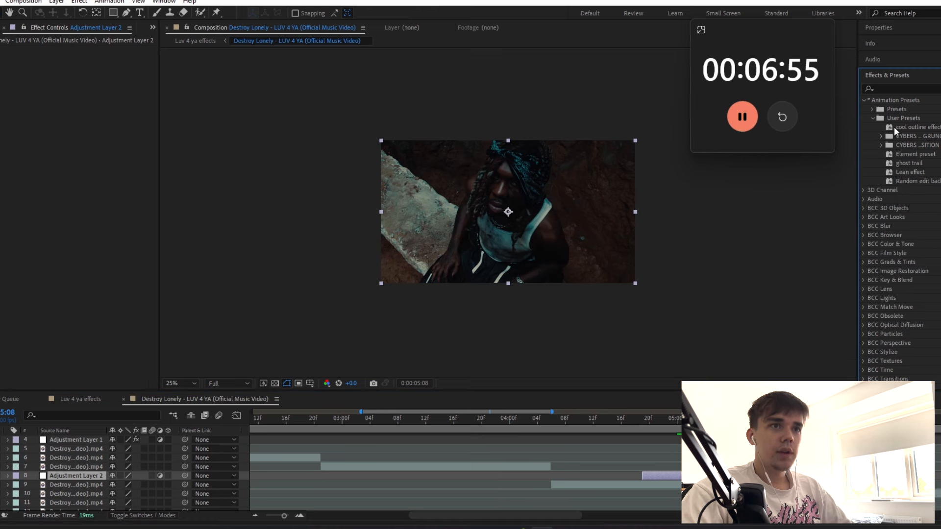
click(872, 109)
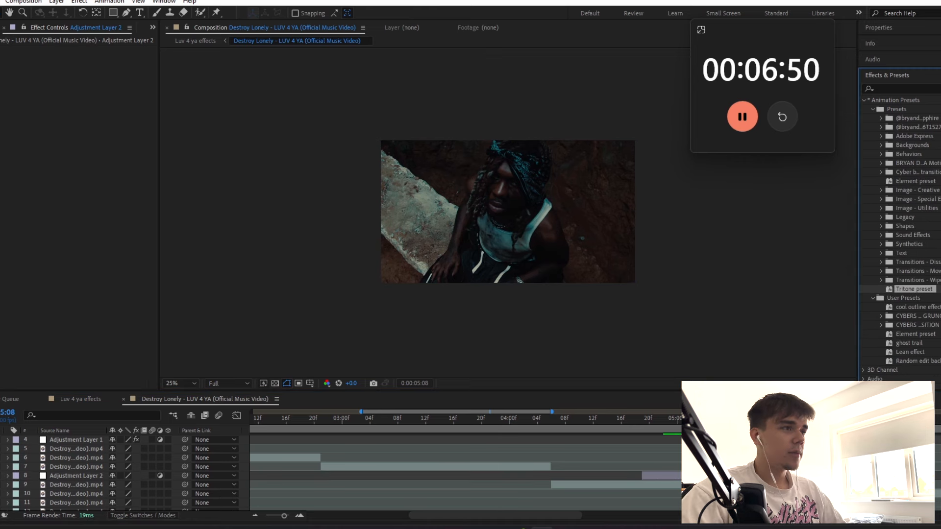
drag(914, 289, 661, 476)
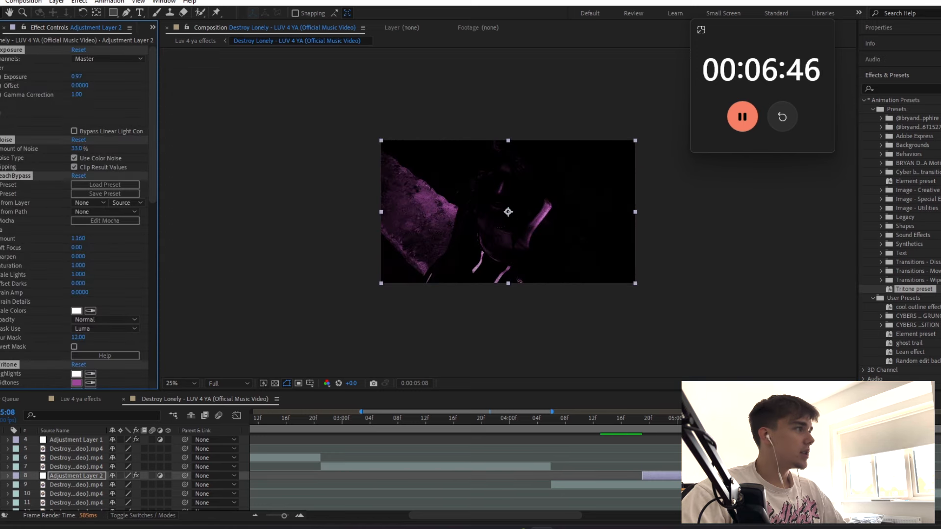
Change the Tritone effect's midtones colour from purple to orange on the adjustment layer over the seated close-up.
click(1, 50)
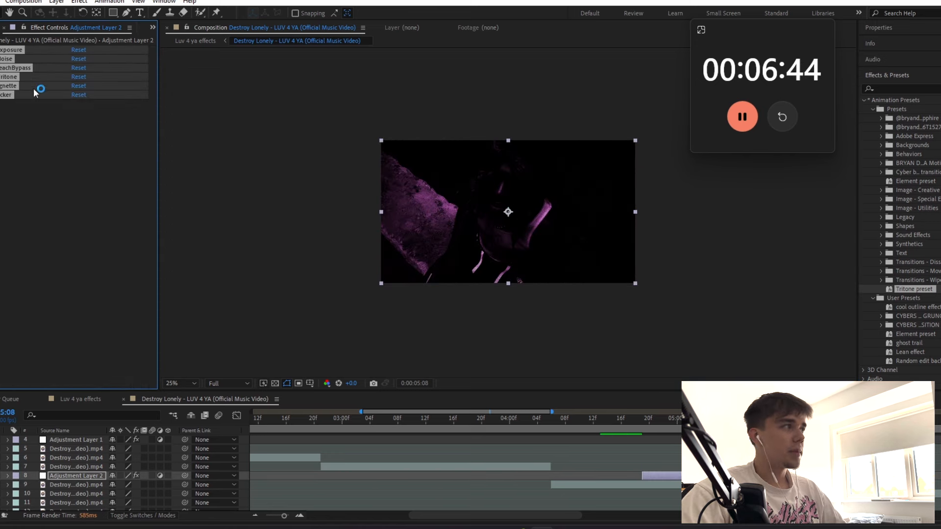
click(49, 122)
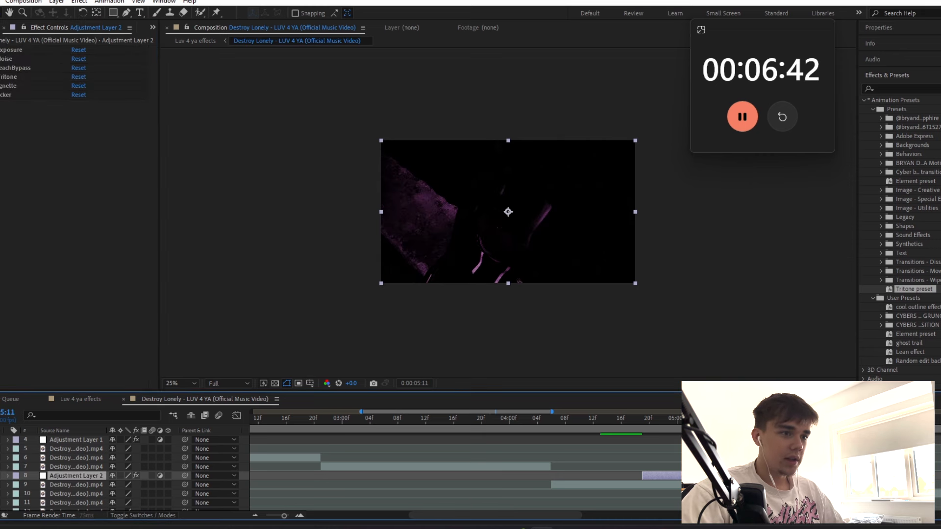
click(0, 68)
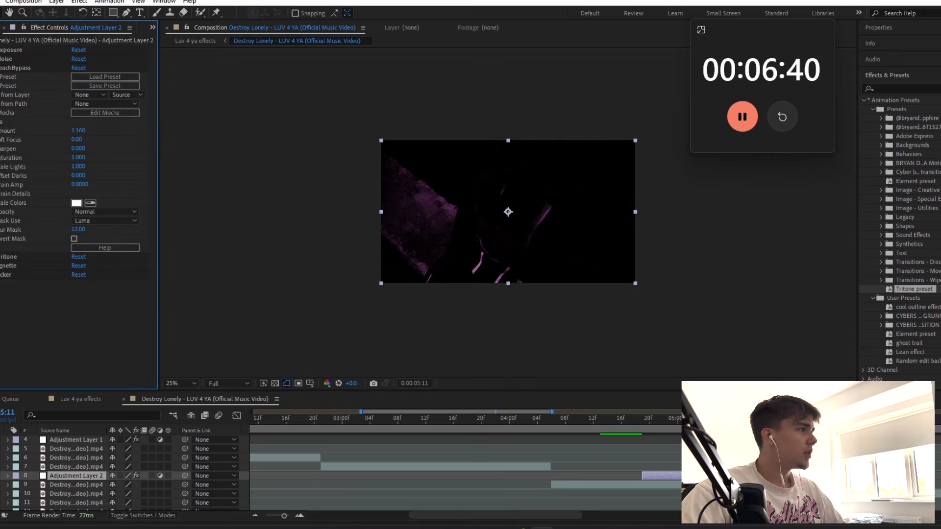
click(1, 68)
click(1, 77)
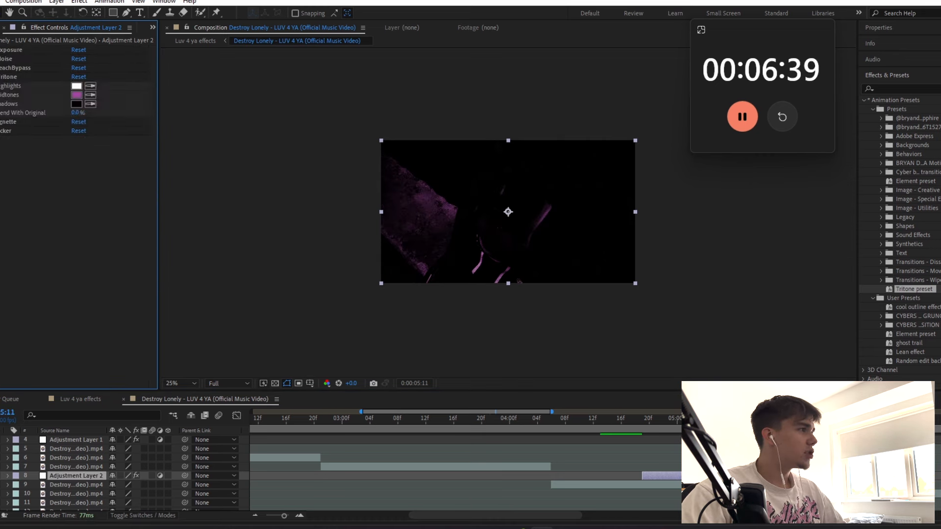
click(76, 95)
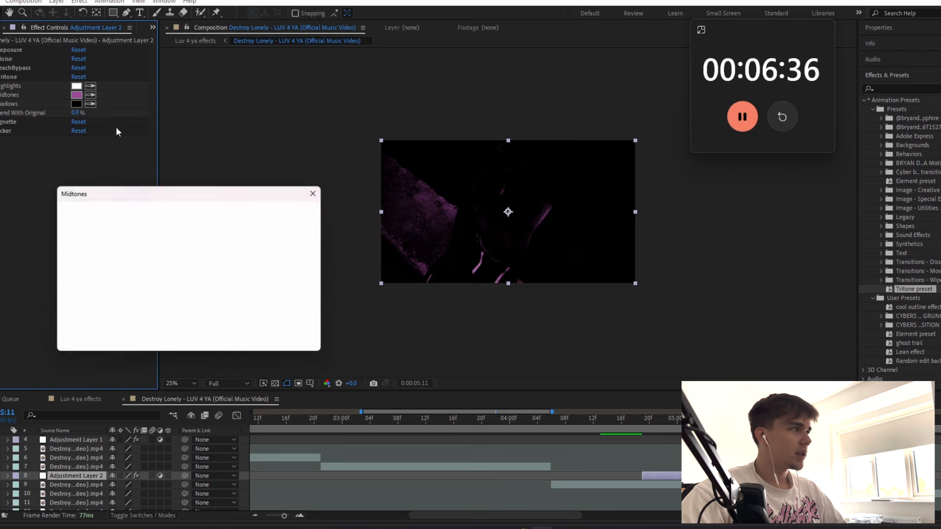
drag(211, 233, 214, 333)
mouse_move(154, 258)
mouse_down()
mouse_move(174, 246)
mouse_move(155, 253)
mouse_up()
click(296, 211)
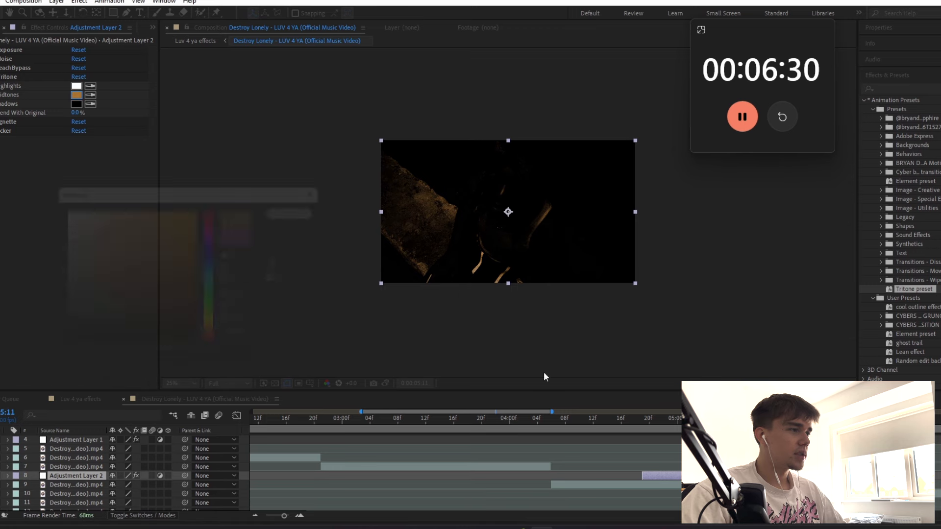
Set the tritone adjustment layer's opacity to 0% with a keyframe at its start, 0:00:04:19.
key(t)
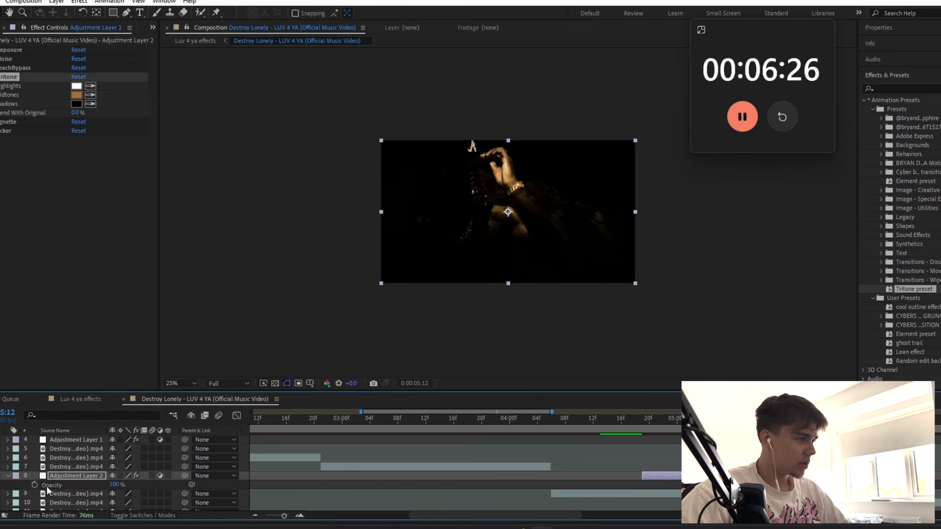
click(36, 486)
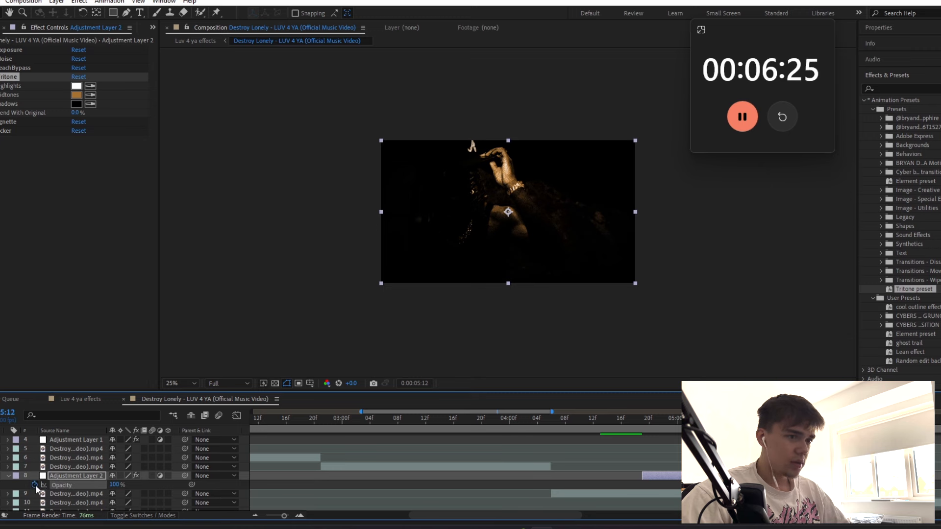
key(ctrl+z)
key(i)
click(114, 485)
text(0)
key(Return)
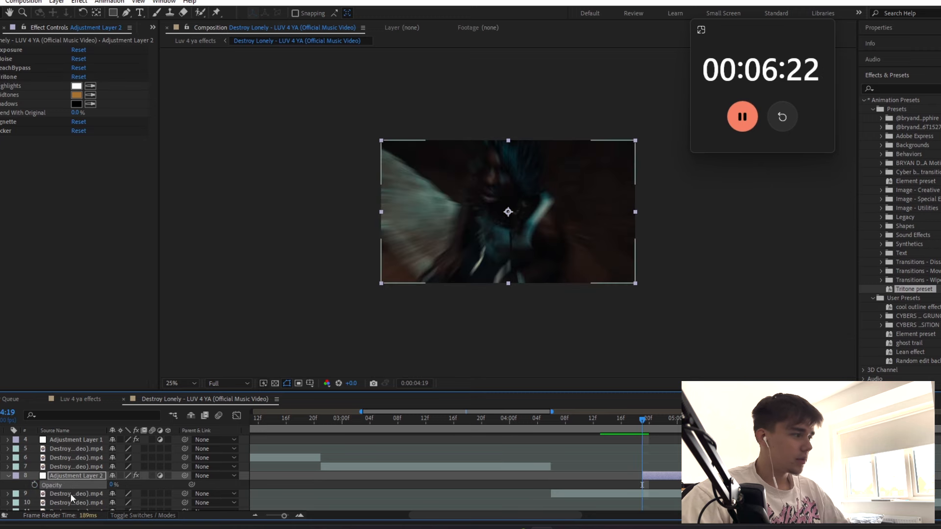
click(35, 485)
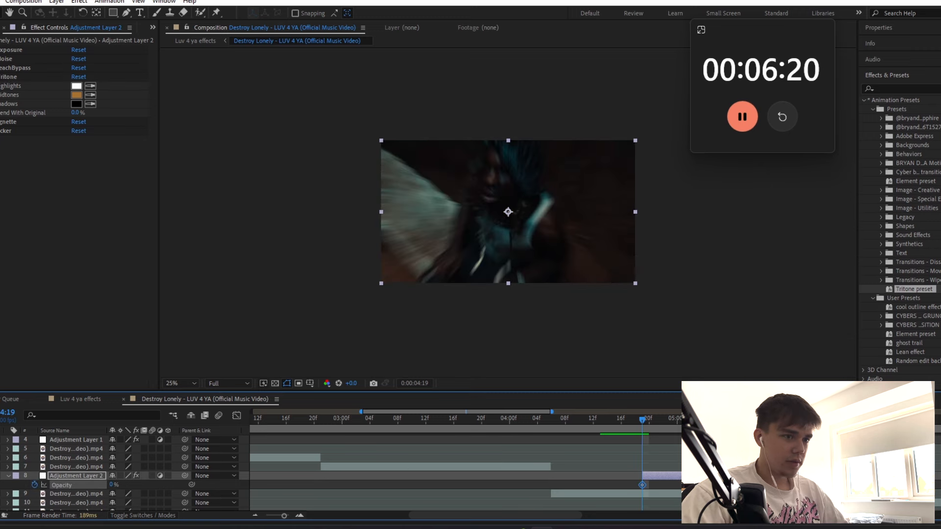
Try lowering the adjustment layer's opacity to 3% at 0:00:06:04, preview the fade, and undo the recent opacity edits.
key(space)
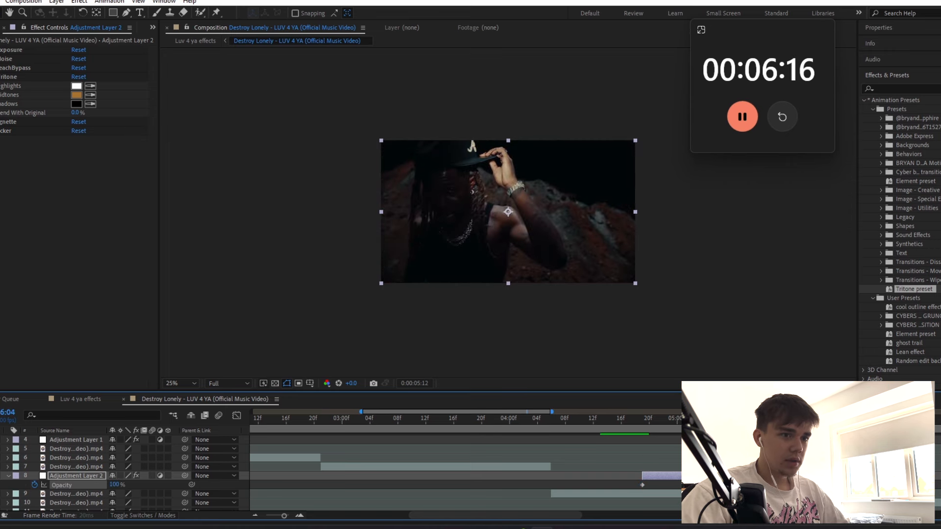
drag(109, 485, 74, 485)
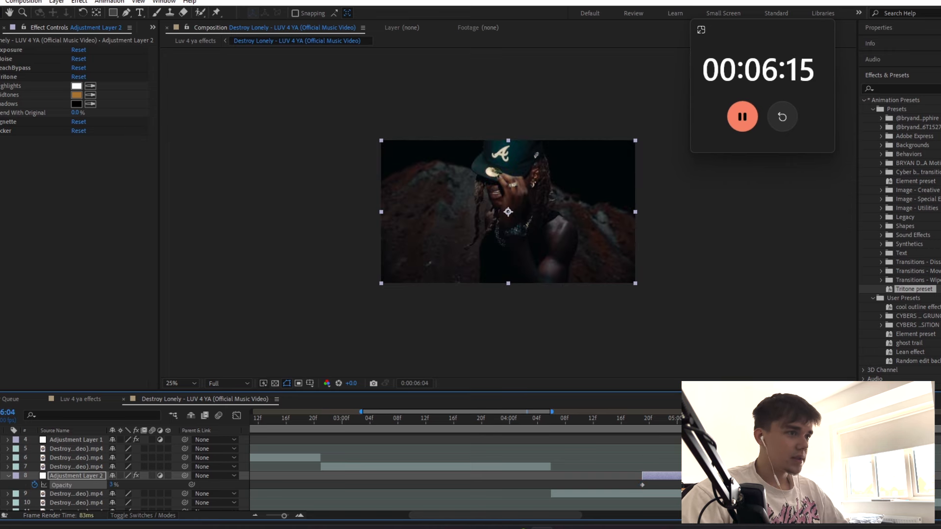
click(645, 423)
key(space)
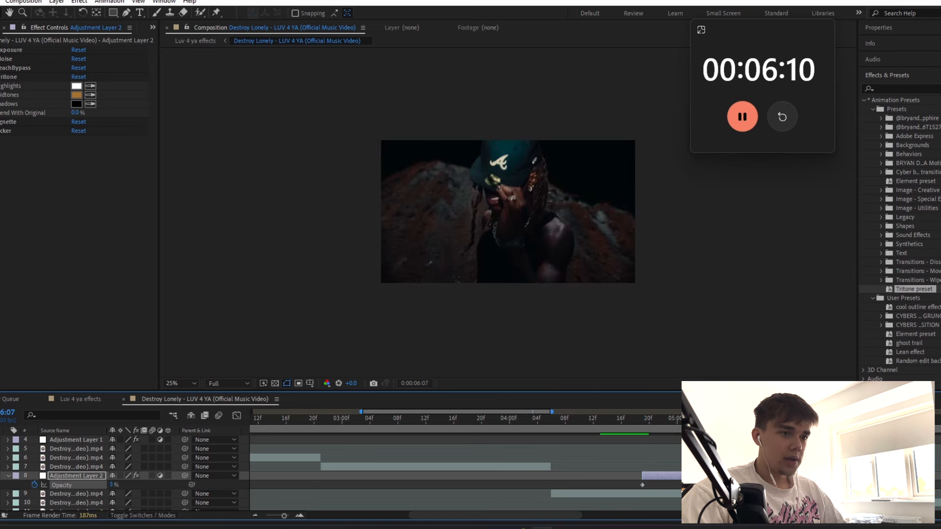
key(ctrl+z)
key(ctrl+z)
key(ctrl+z)
key(ctrl+z)
key(ctrl+shift+z)
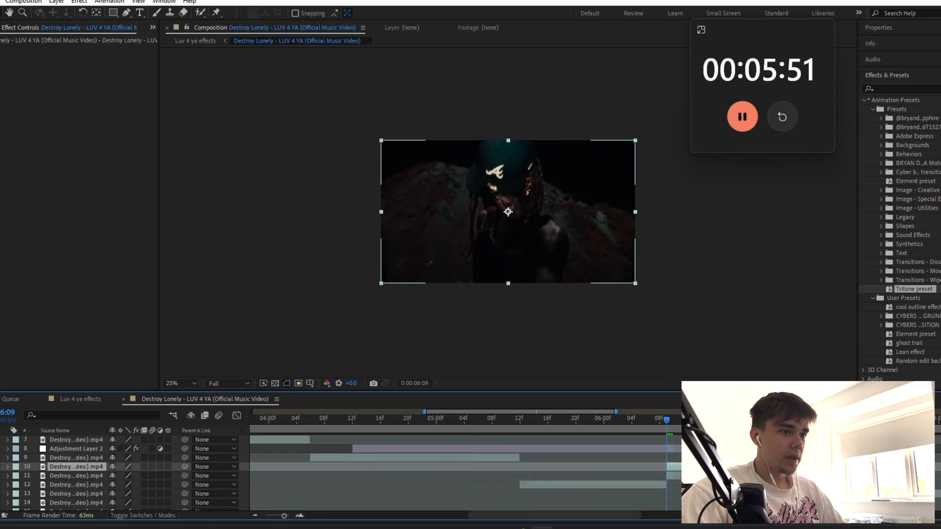
Rotoscope the man in the cap out of the clip starting at 0:00:06:09 with the Roto Brush.
double_click(696, 467)
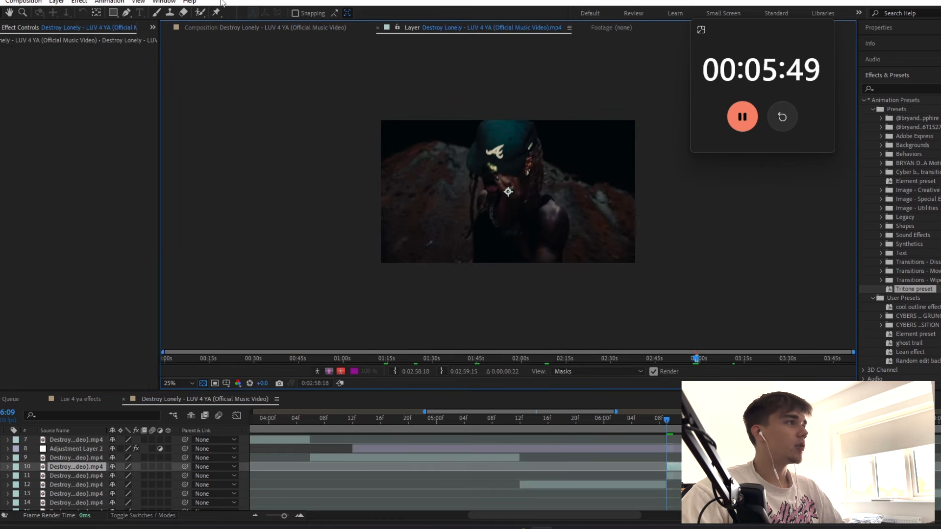
click(201, 12)
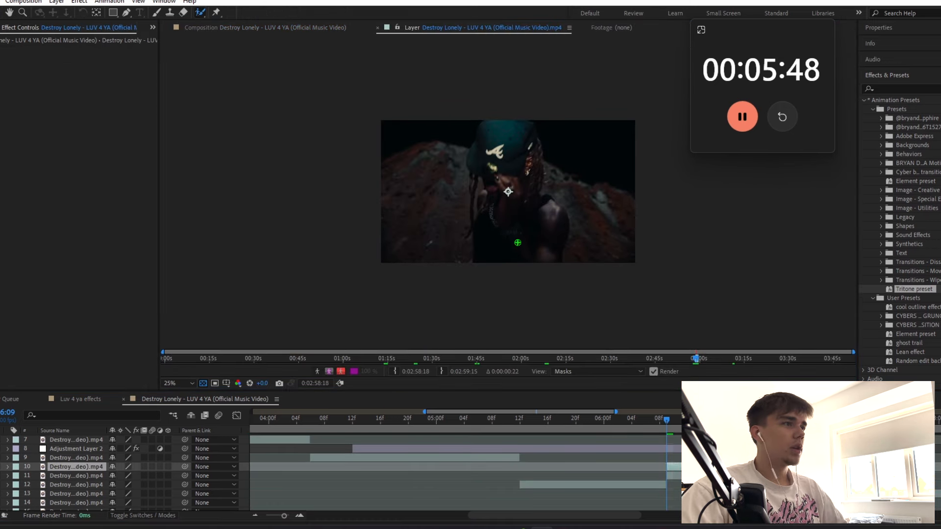
mouse_move(512, 155)
mouse_down()
mouse_move(491, 137)
mouse_move(499, 132)
mouse_up()
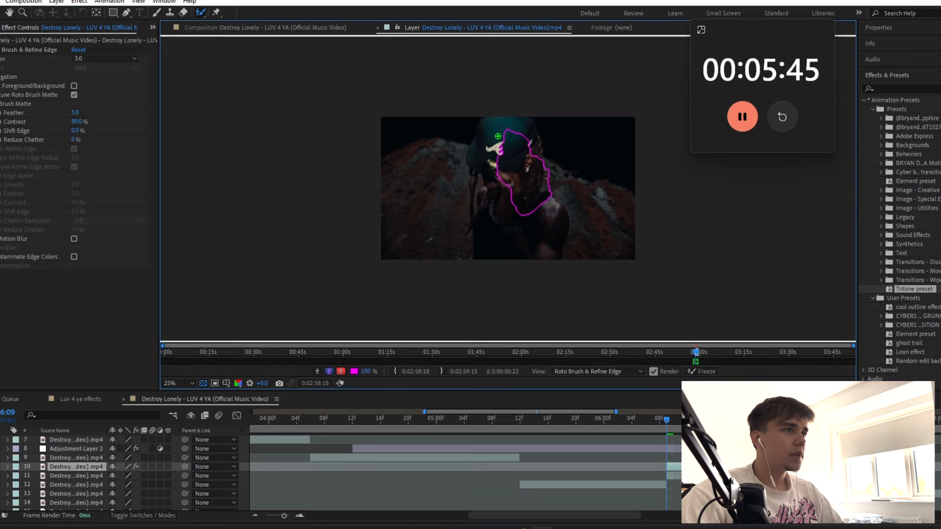
mouse_move(519, 182)
mouse_down()
mouse_move(507, 119)
mouse_move(488, 135)
mouse_move(508, 248)
mouse_up()
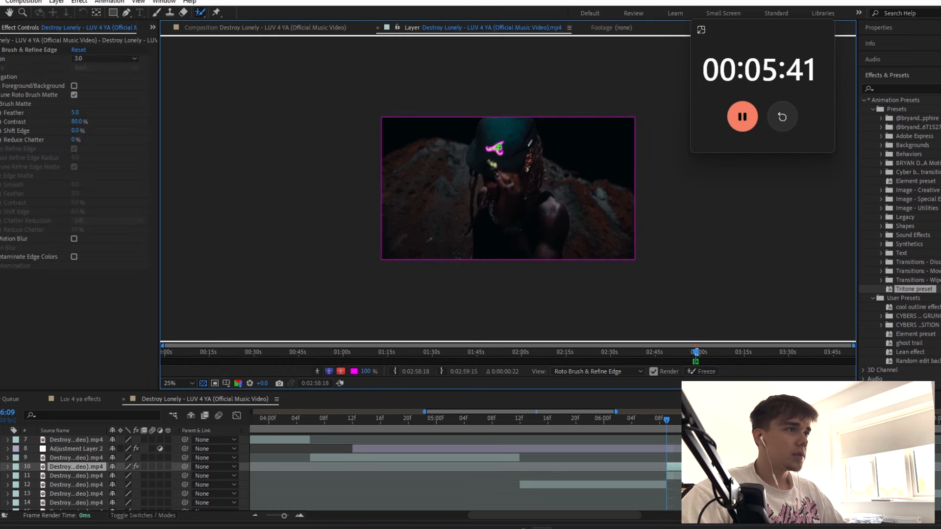
drag(553, 119, 604, 255)
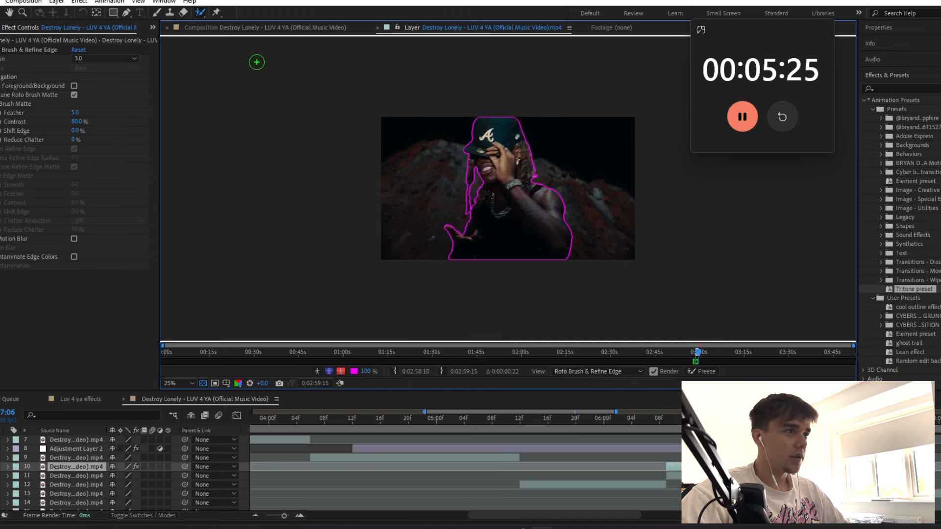
click(209, 27)
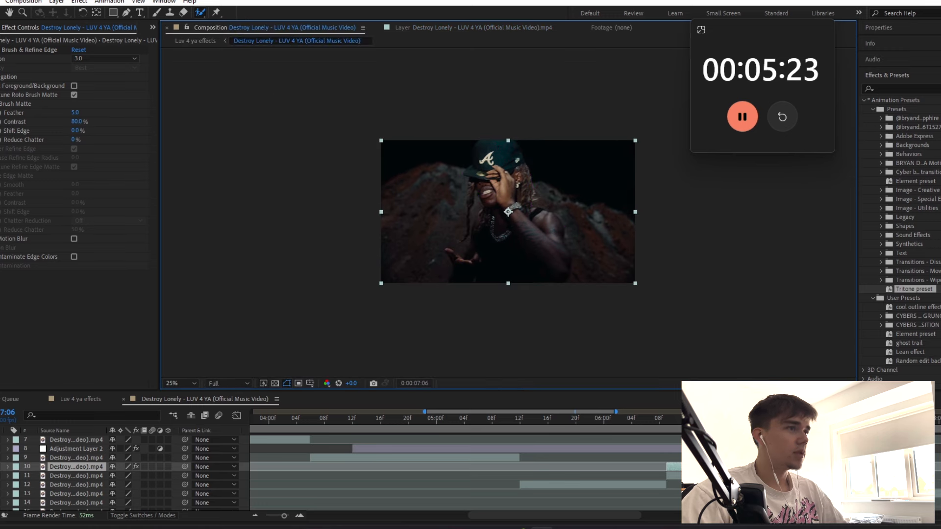
Apply the Random edit back preset to the clip copy directly beneath the rotoscoped clip.
click(721, 419)
click(721, 475)
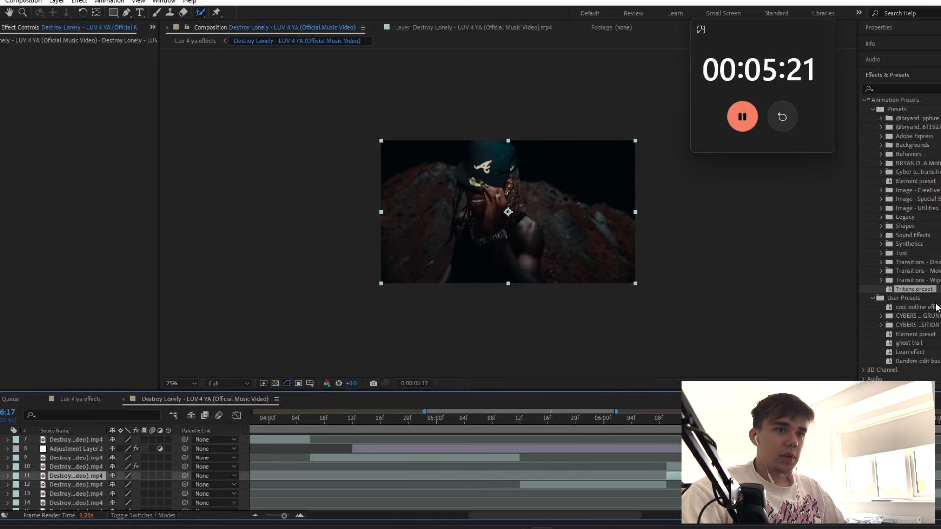
double_click(921, 361)
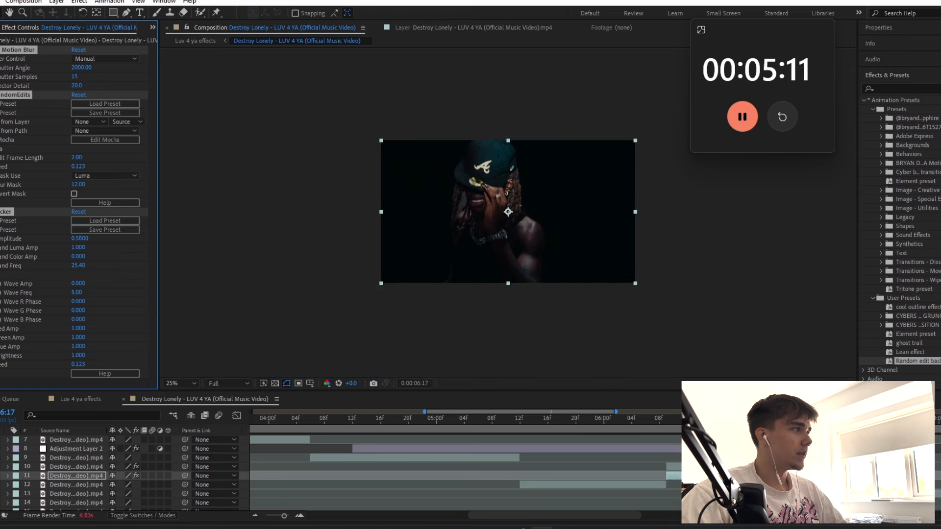
click(1, 212)
Place a duplicate of the rotoscoped clip beneath the random-edit background clip and remove its Roto Brush effect.
click(672, 421)
click(675, 467)
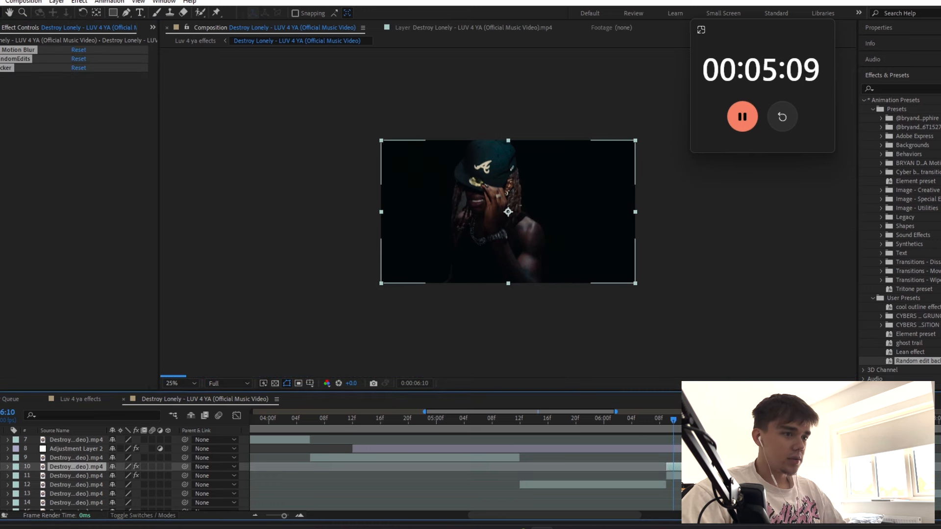
key(ctrl+d)
key(ctrl+alt+Down)
key(ctrl+alt+Down)
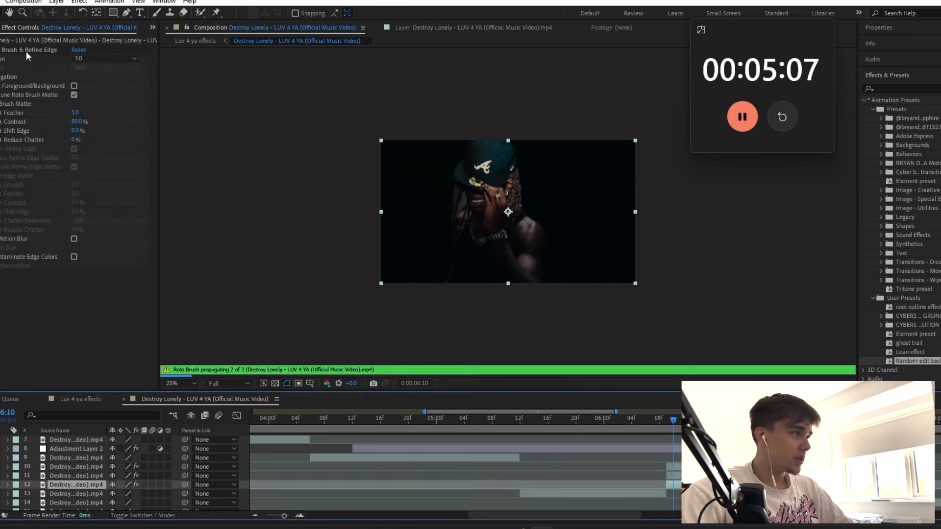
click(13, 51)
key(Delete)
Keyframe the random-edit background clip's opacity at 0% on its first frame, 0:00:06:09, and preview the section.
click(669, 420)
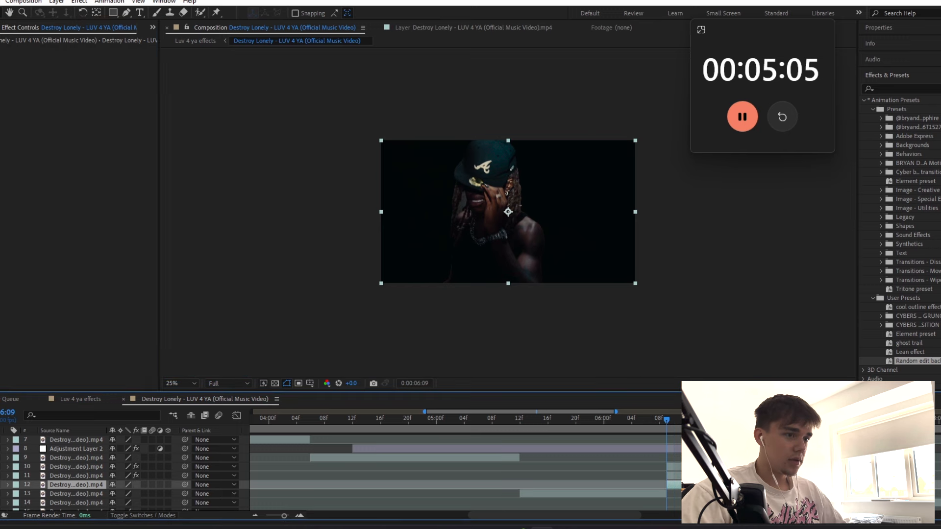
click(682, 476)
key(t)
click(34, 484)
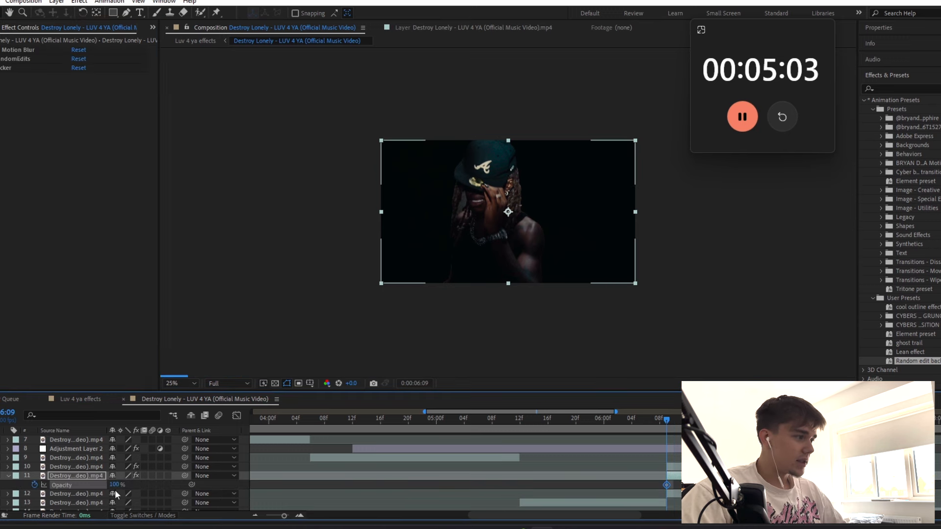
key(space)
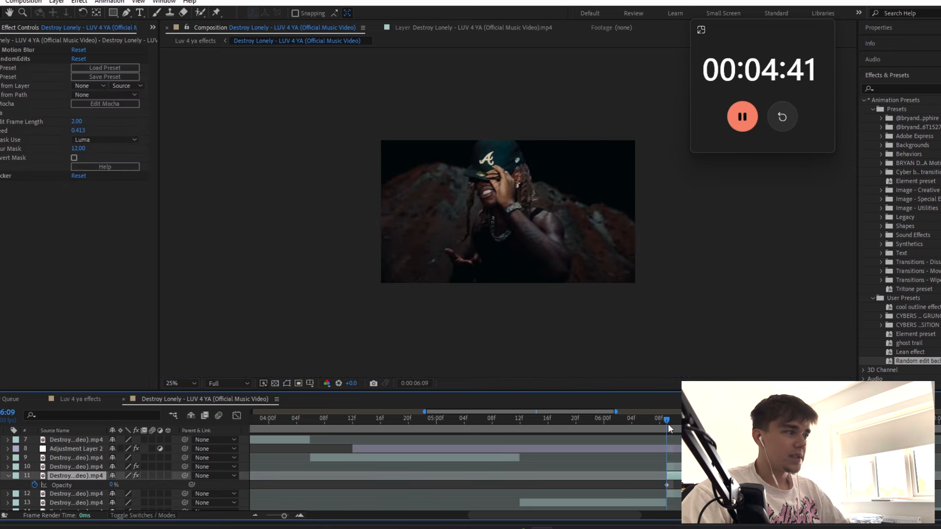
key(u)
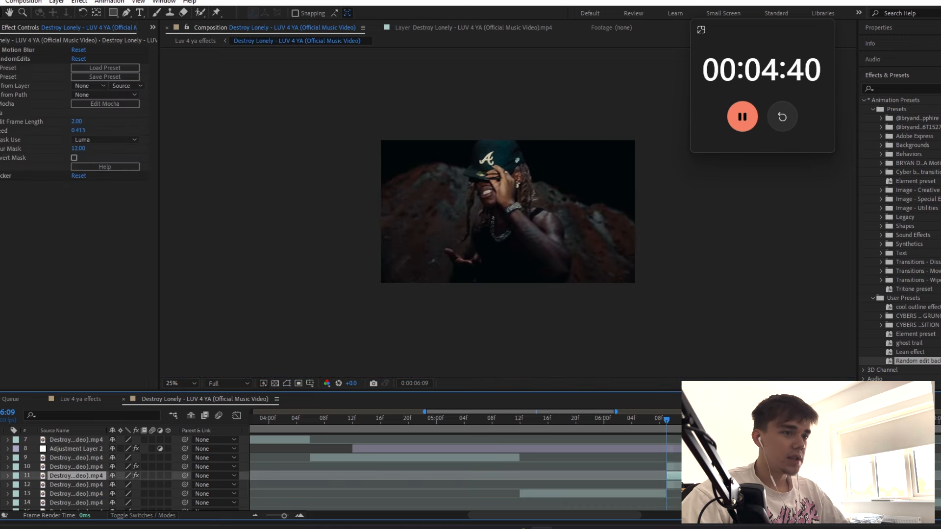
Add a new adjustment layer, trim its start at 0:00:07:06, and shift it earlier to begin just before 0:00:06:00.
drag(672, 420, 741, 419)
scroll(668, 419, right, 3)
right_click(245, 442)
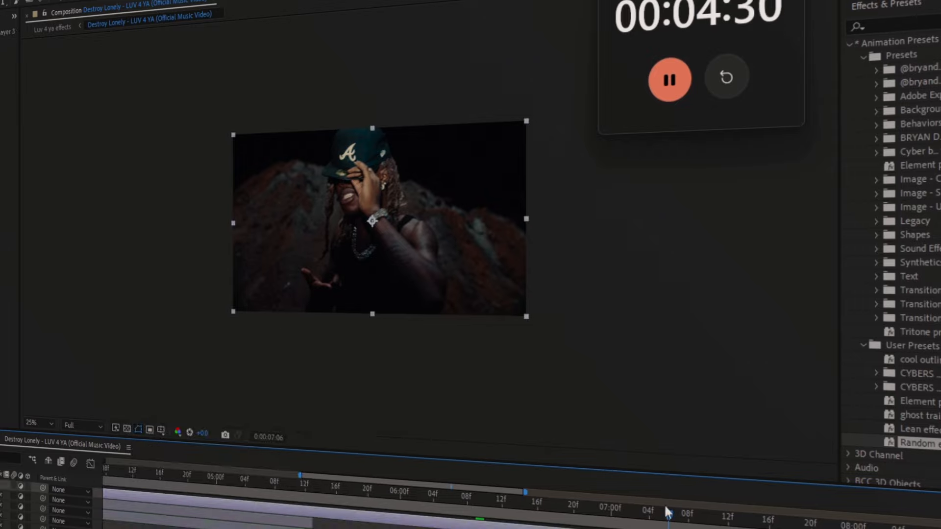
key(alt+[)
drag(696, 528, 419, 517)
drag(669, 513, 466, 497)
Apply the Scroll down transition preset to the new adjustment layer and shift the layer to span the cut to the white-vest shot.
click(877, 153)
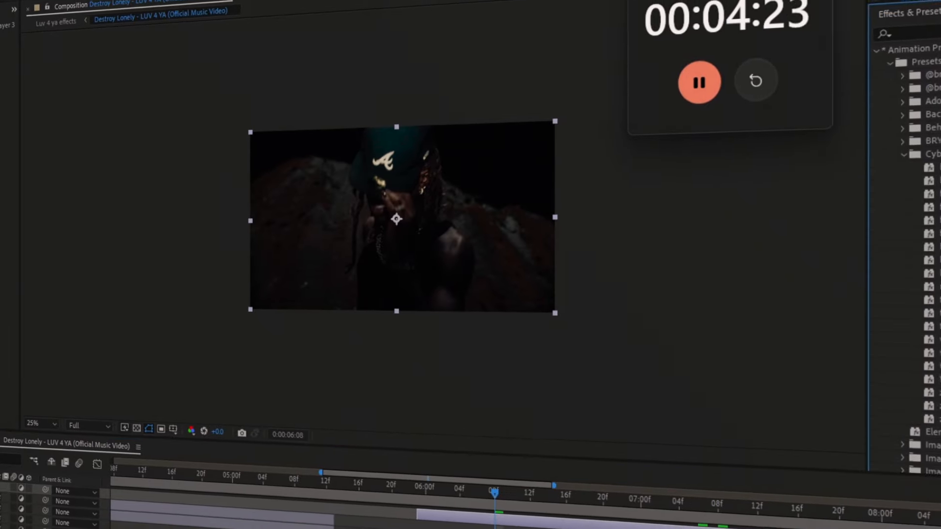
click(876, 153)
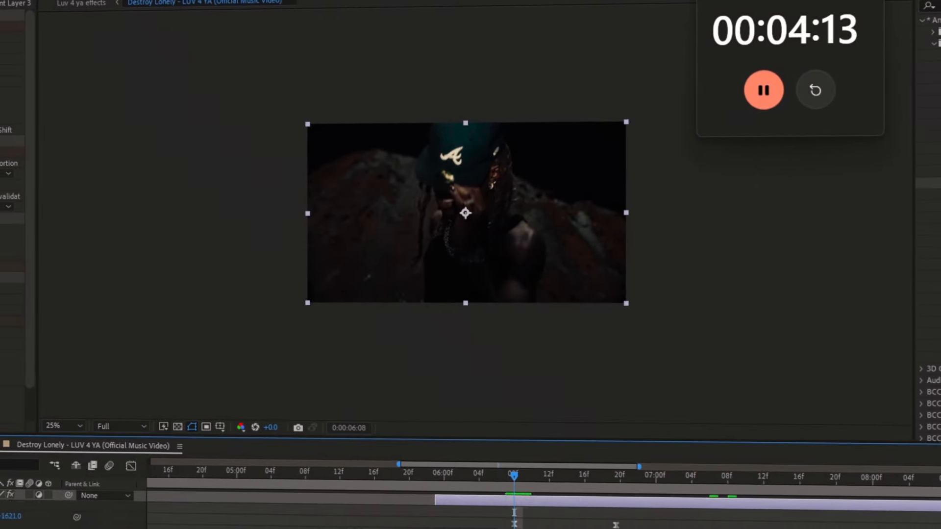
scroll(625, 498, up, 3)
click(659, 470)
drag(646, 513, 594, 512)
drag(659, 471, 819, 470)
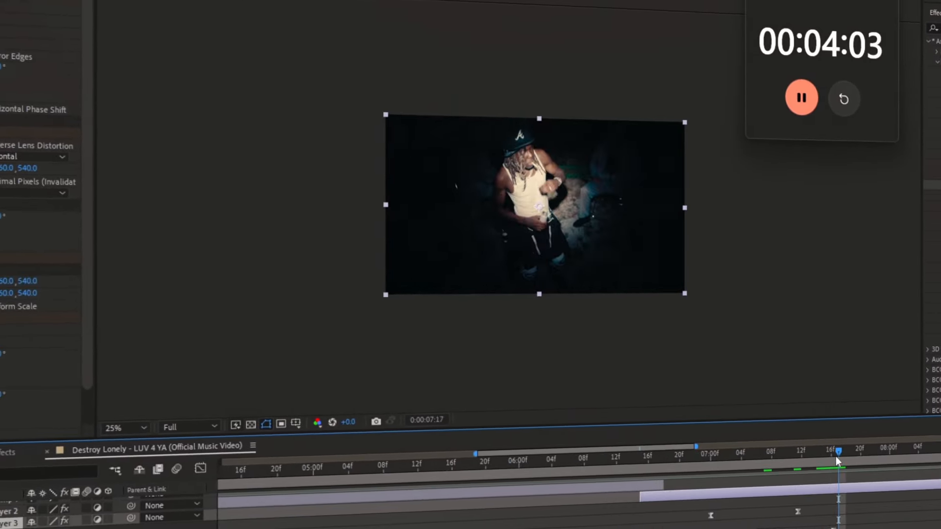
Trim the scroll-down transition layer to run from 0:00:06:18 to about 0:00:07:17 and preview the transition.
key(alt+])
click(671, 471)
key(ctrl+shift+d)
key(Delete)
click(745, 487)
click(674, 454)
key(alt+[)
key(space)
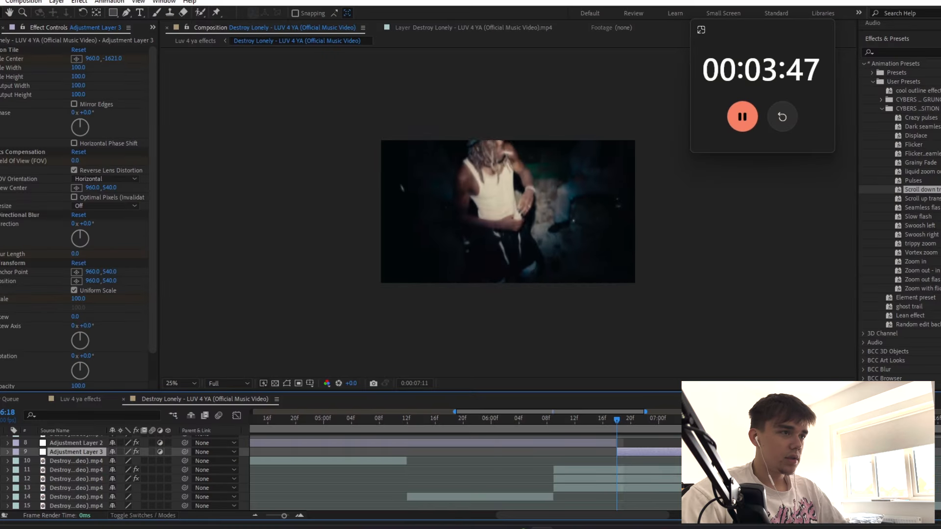
key(space)
scroll(466, 470, down, 1)
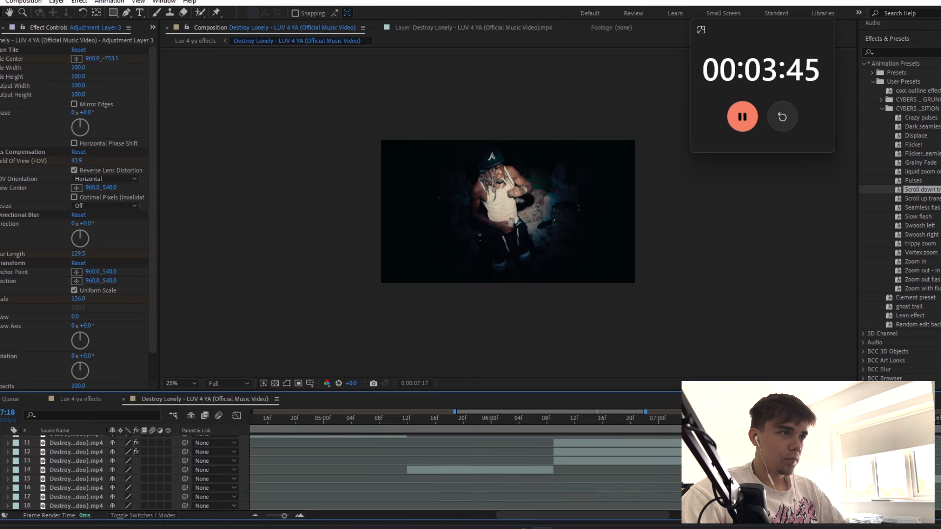
Add an adjustment layer from the white-vest clip's first frame, about 0:00:07:07, and apply the President preset to it.
click(711, 479)
click(714, 418)
drag(714, 418, 812, 418)
click(284, 516)
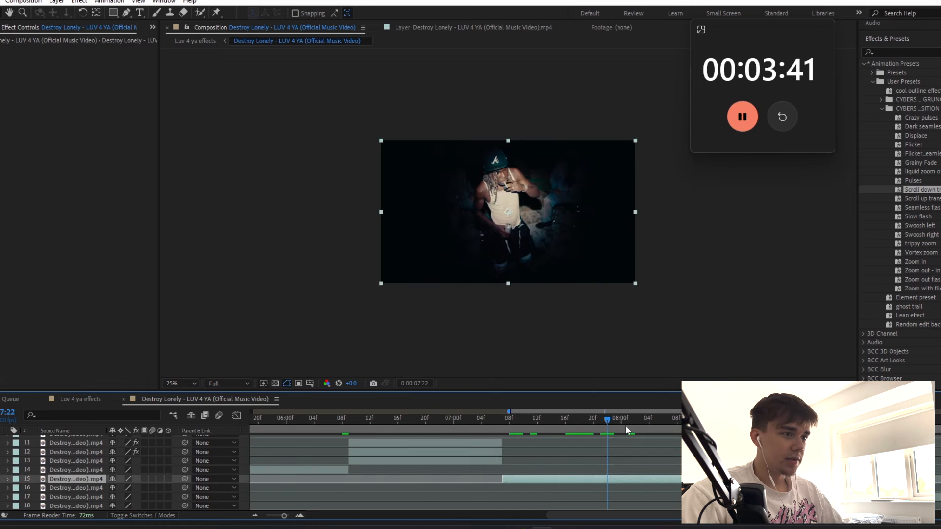
drag(624, 422, 565, 420)
key(i)
key(ctrl+alt+y)
key(alt+[)
click(881, 99)
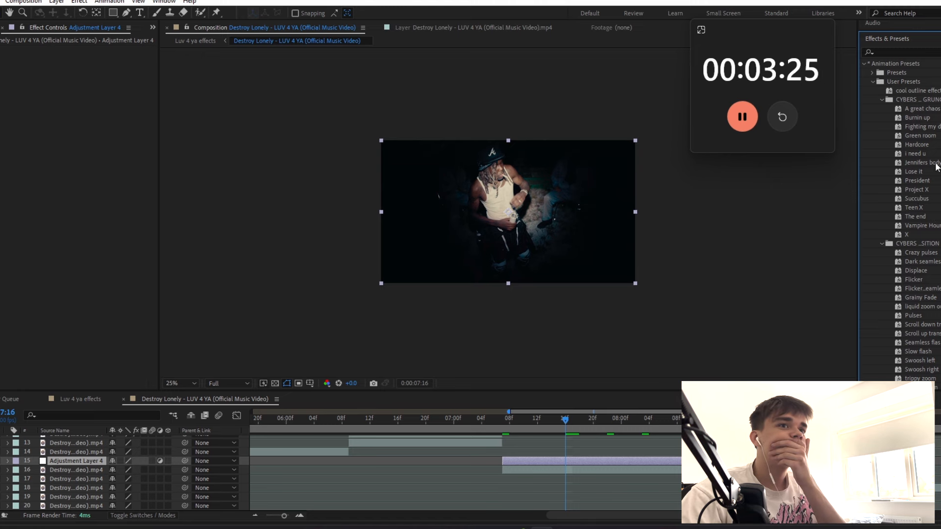
drag(917, 181, 560, 458)
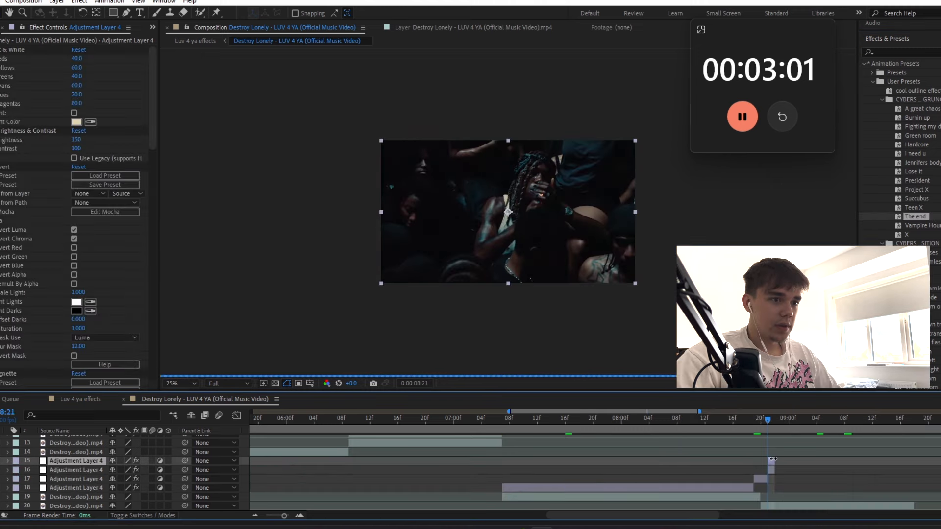
Shift the topmost adjustment layer to 0:00:09:00, lengthen it, and place a duplicate running from about 0:00:09:05 to 0:00:09:08.
drag(771, 461, 792, 461)
drag(795, 460, 803, 460)
key(ctrl+d)
drag(795, 460, 830, 460)
drag(837, 461, 843, 460)
click(837, 419)
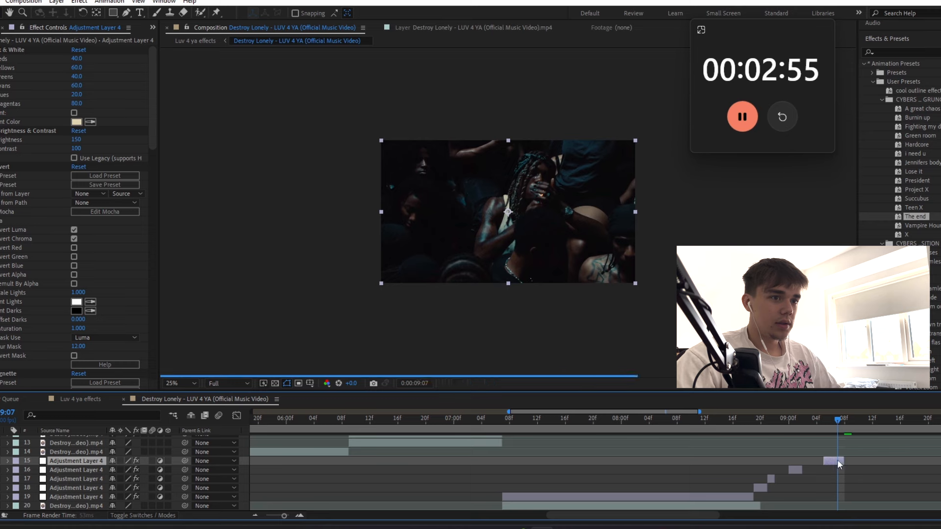
Remove every effect from the duplicated adjustment layer near 0:00:09:07.
click(6, 50)
key(Delete)
key(Delete)
click(6, 51)
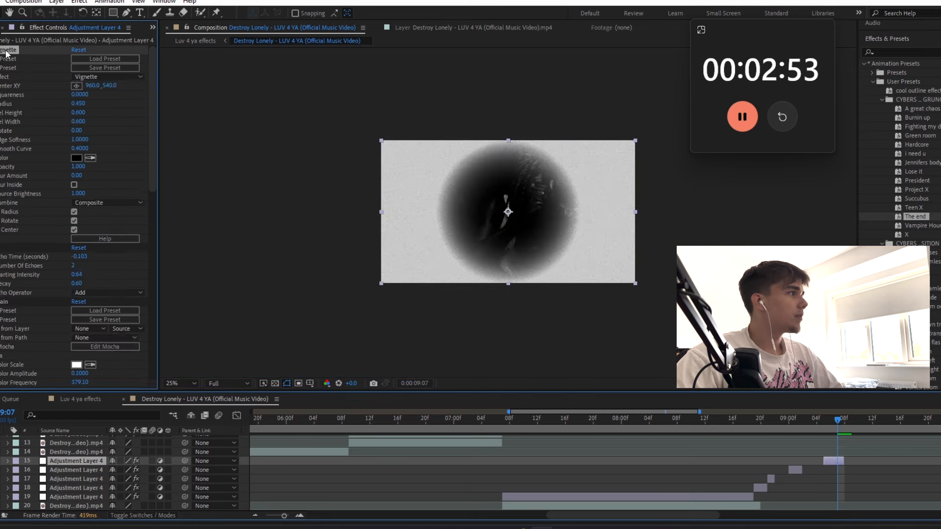
key(Delete)
click(6, 51)
key(Delete)
click(6, 51)
key(Delete)
click(6, 51)
key(Delete)
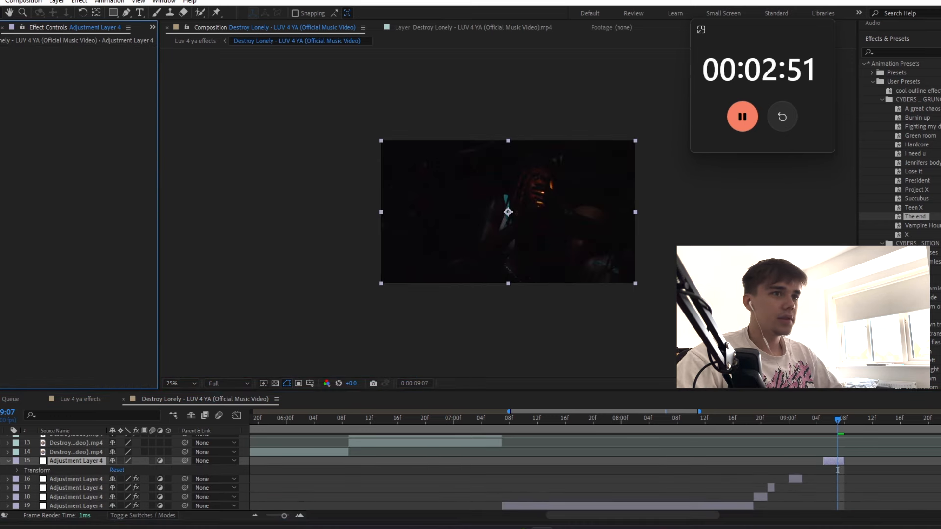
Paste the S_Grain, Black & White, S_Invert and Brightness & Contrast effects onto the emptied adjustment layer.
click(840, 461)
key(ctrl+v)
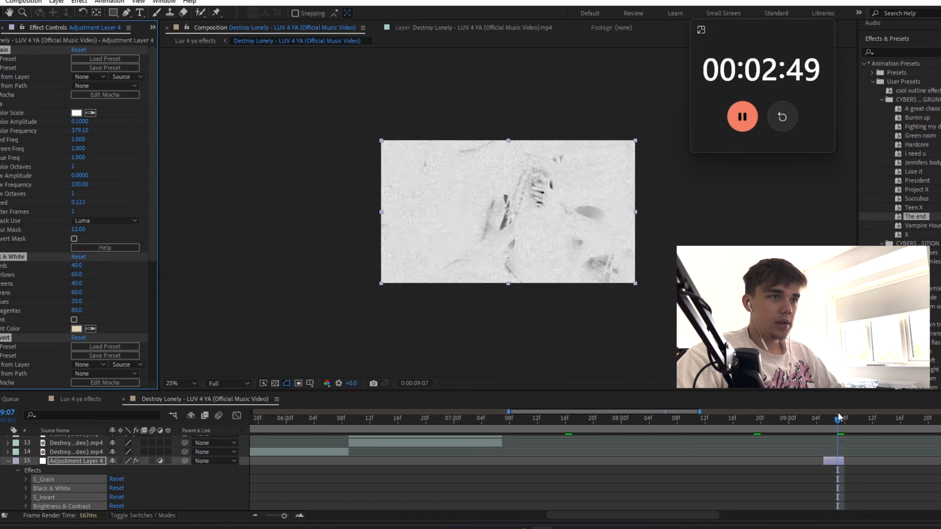
key(Page_Up)
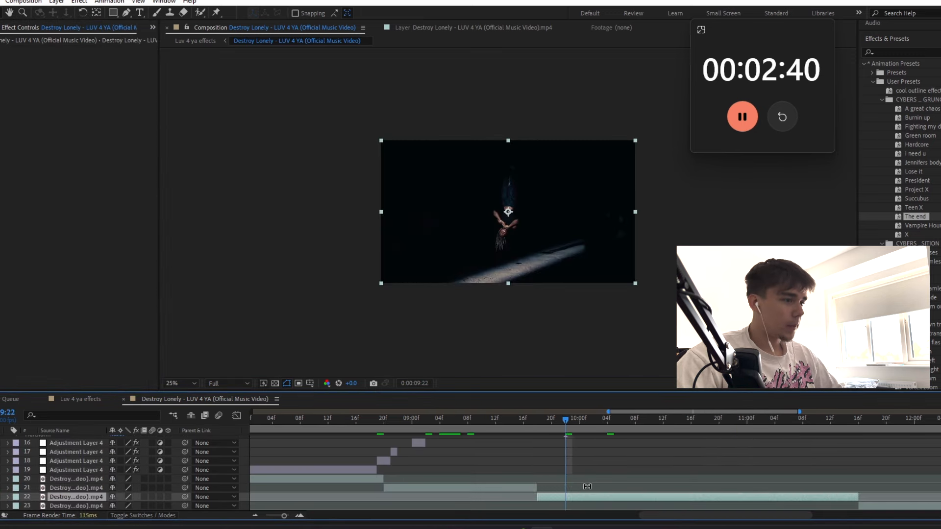
Create a new adjustment layer at the first frame of the upside-down figure clip, 0:00:09:18.
key(i)
key(s)
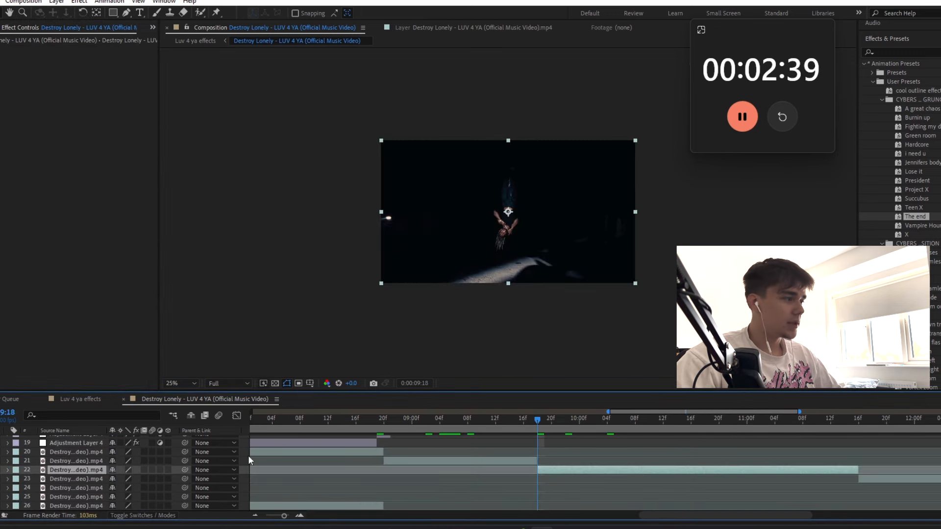
click(7, 470)
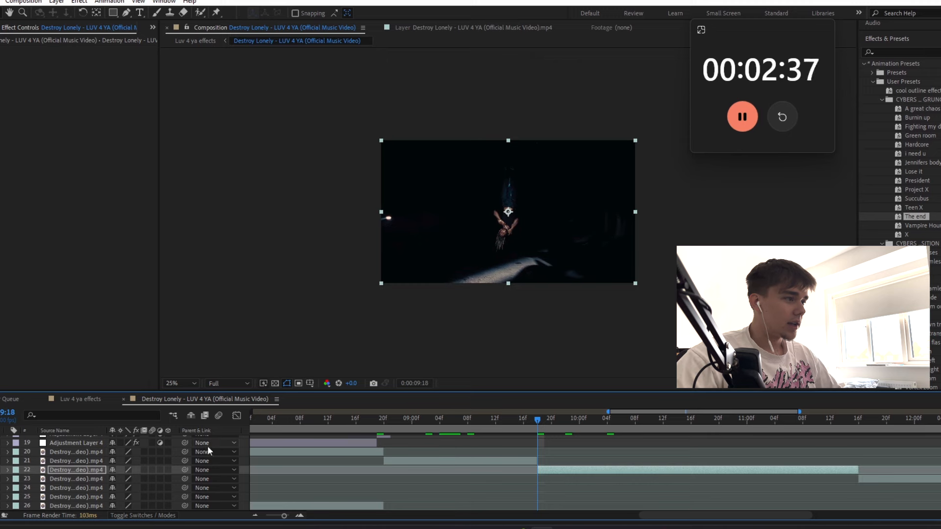
right_click(245, 467)
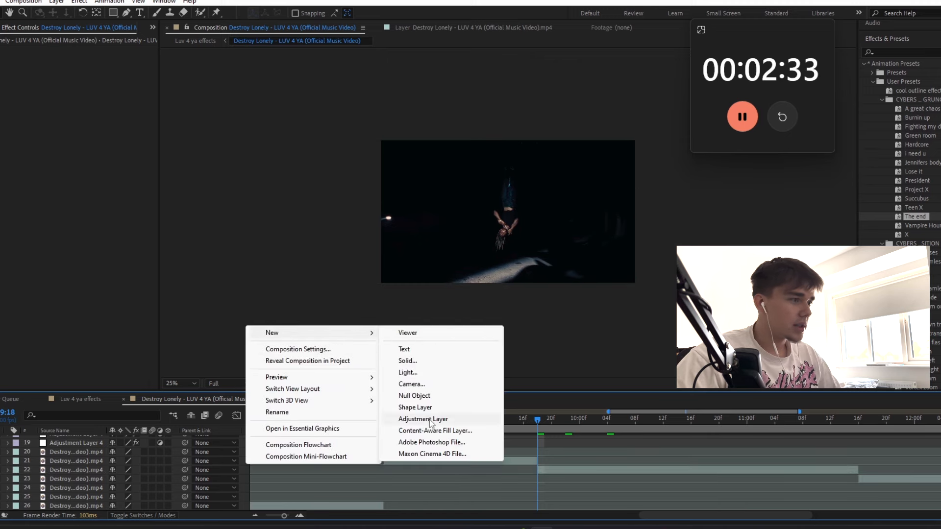
click(431, 419)
Trim the new adjustment layer to run from 0:00:09:09 to about 0:00:10:03, spanning the cut to the upside-down figure.
key(Page_Up)
key(Page_Up)
key(Page_Up)
key(Page_Up)
key(Page_Up)
key(Page_Up)
click(468, 460)
click(473, 454)
key(i)
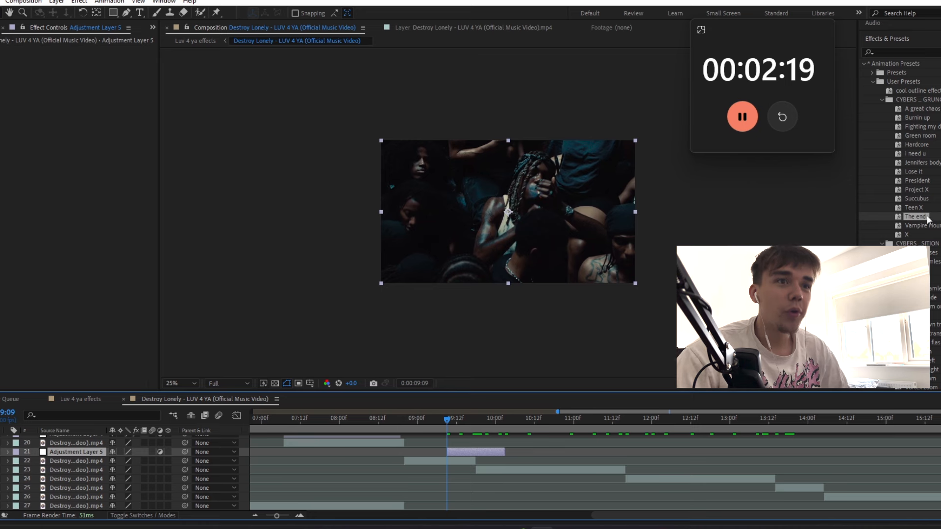
Apply the Zoom out - in transition preset to the new adjustment layer and shift it so its keyframes meet the cut.
scroll(931, 312, down, 4)
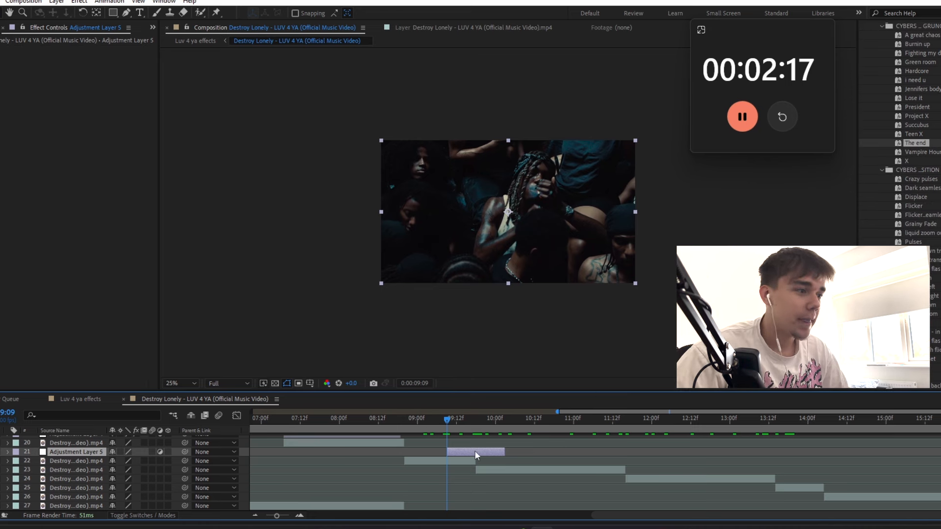
scroll(930, 312, down, 2)
drag(915, 105, 624, 453)
key(u)
drag(547, 454, 523, 454)
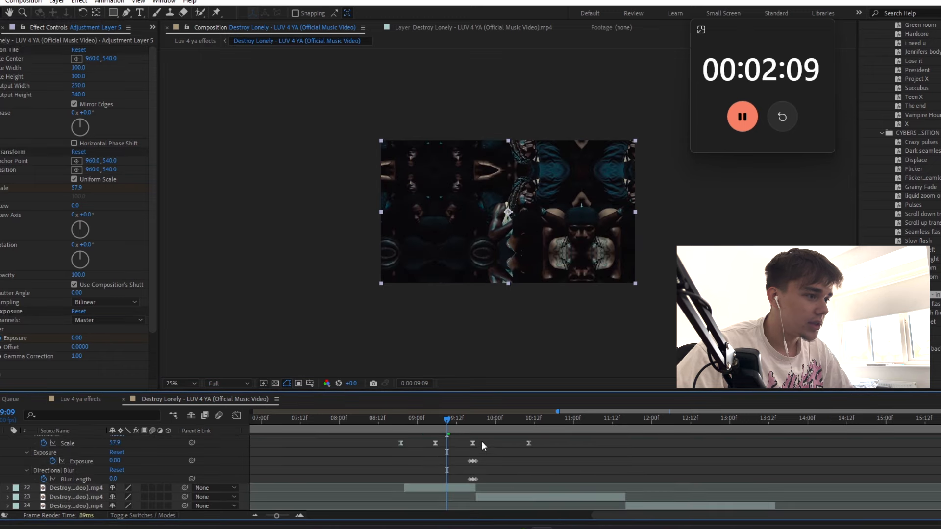
scroll(482, 443, up, 1)
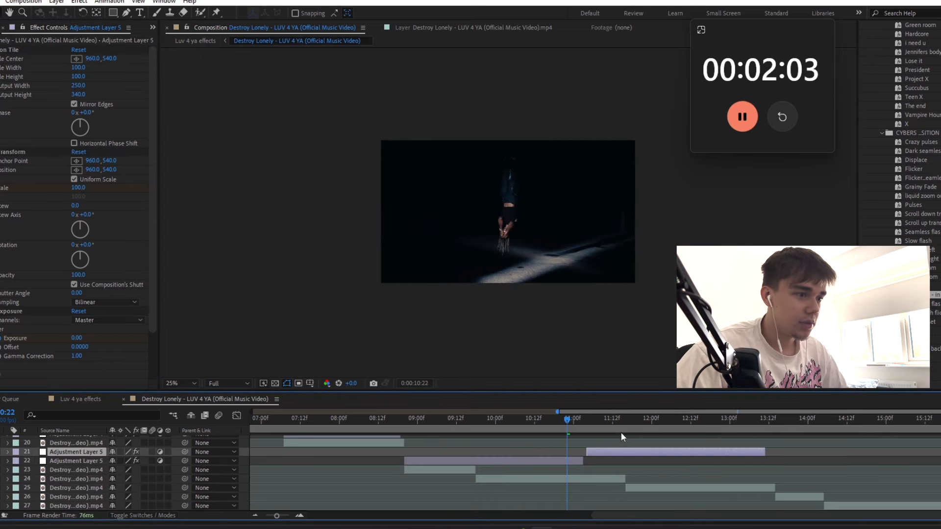
Trim the duplicated zoom transition layer to a few frames around the cut at 0:00:11:16.
click(621, 432)
key(Delete)
key(Page_Down)
key(Page_Down)
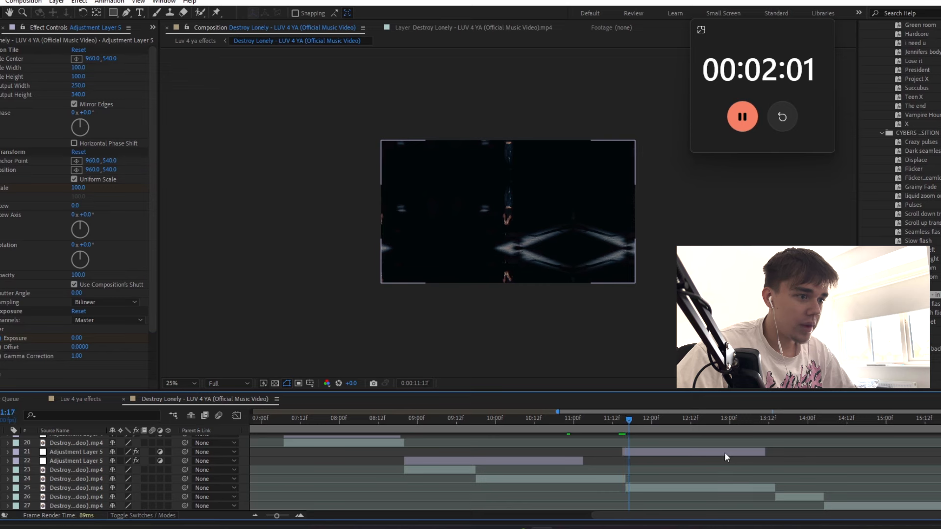
drag(765, 452, 630, 454)
click(622, 419)
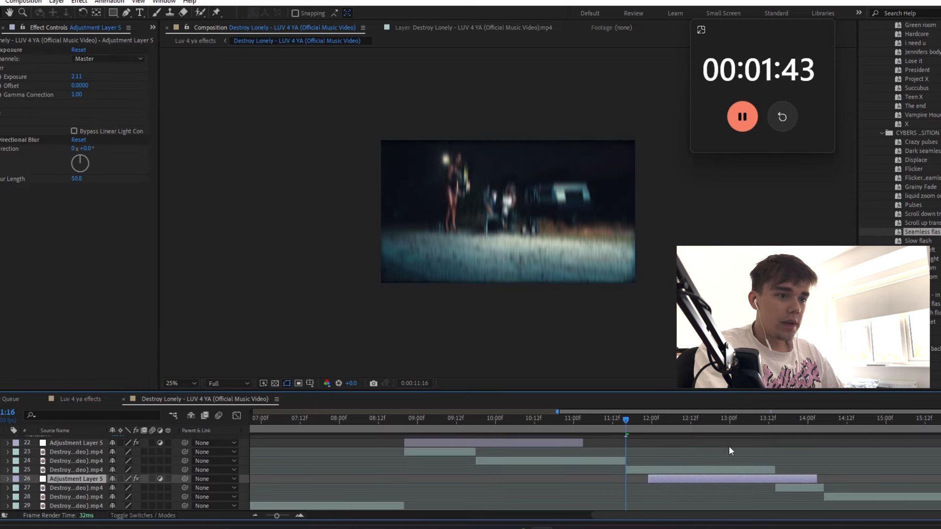
Raise the Seamless flash adjustment layer above the van-shot clip and trim its start at about 0:00:13:04.
key(ctrl+])
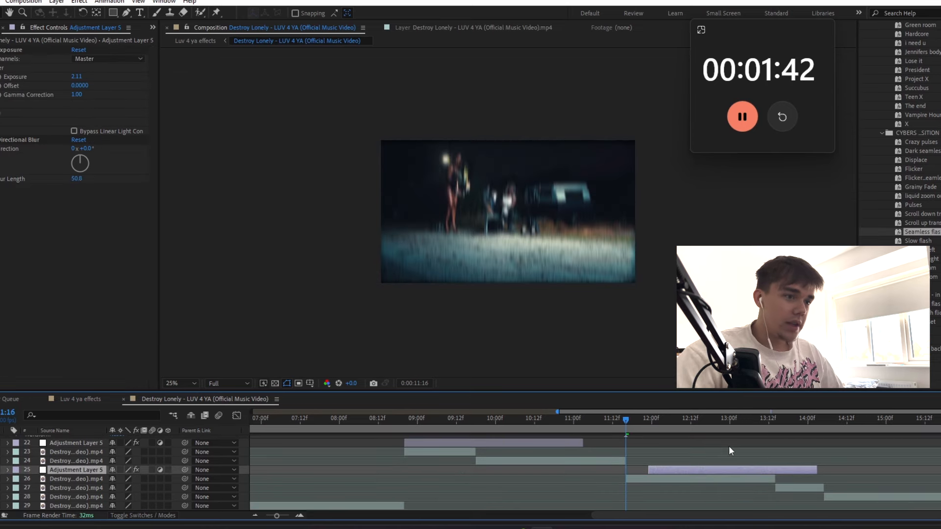
click(744, 424)
key(alt+[)
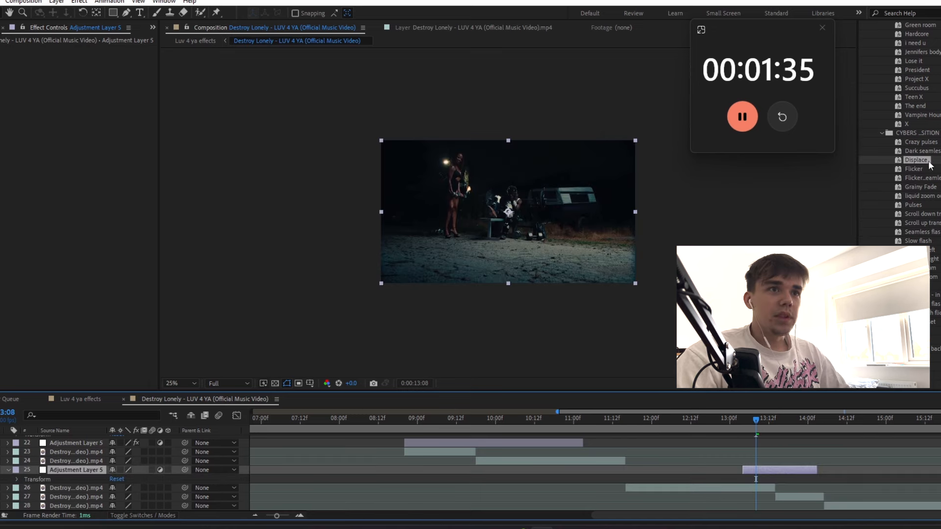
Apply the Displace transition preset to the trimmed adjustment layer over the cut after the van shot and preview it.
drag(930, 164, 776, 451)
click(775, 421)
scroll(780, 432, down, 2)
scroll(780, 433, up, 2)
click(743, 421)
key(space)
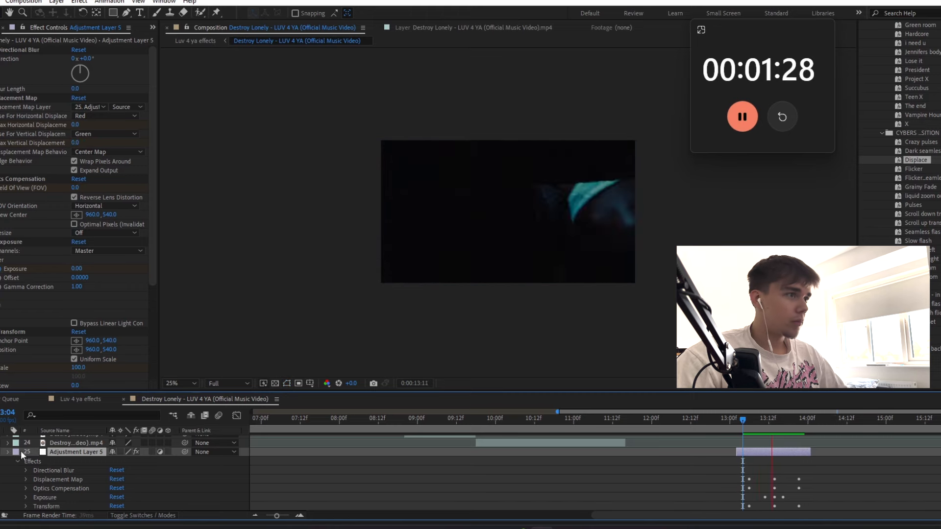
click(8, 451)
Fade out the final clip with opacity keyframes of 100% at 0:00:14:15 and 0% at 0:00:15:22.
click(841, 496)
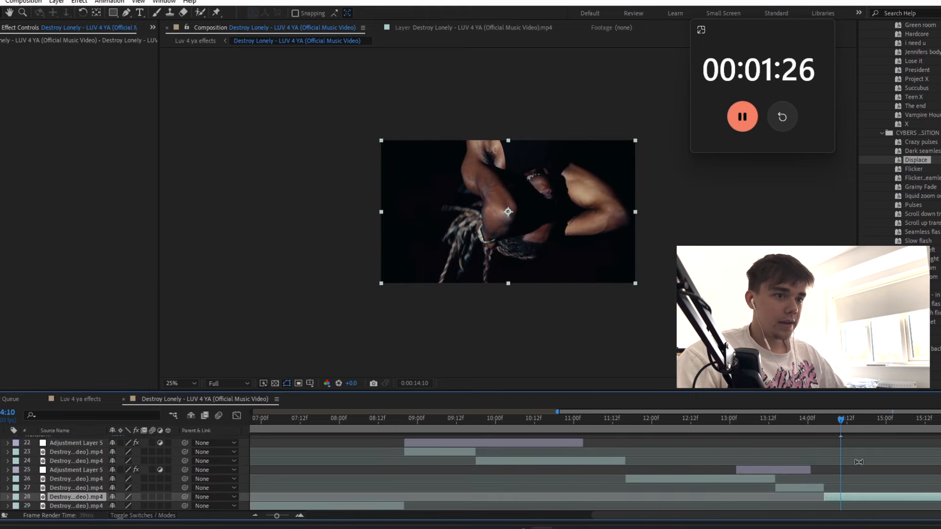
click(823, 424)
key(space)
mouse_move(276, 516)
mouse_down()
mouse_move(294, 519)
mouse_move(269, 520)
mouse_up()
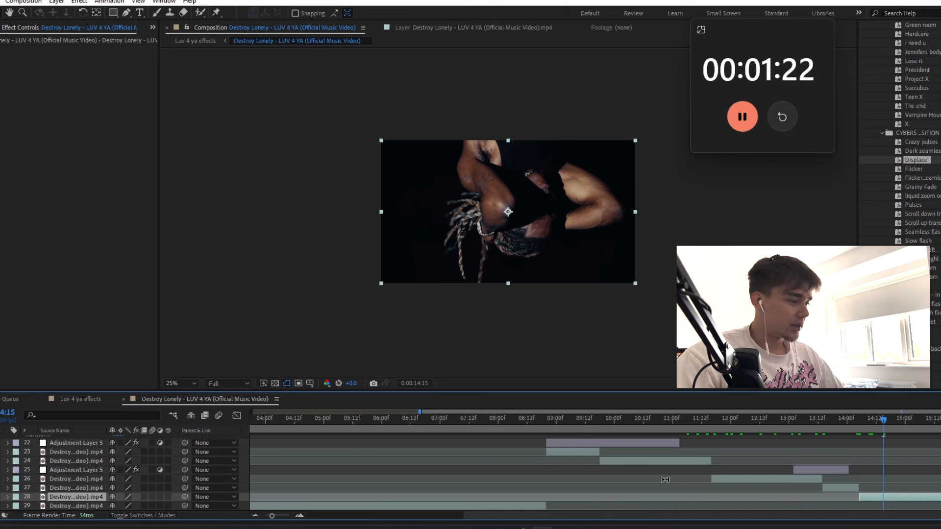
key(t)
click(35, 506)
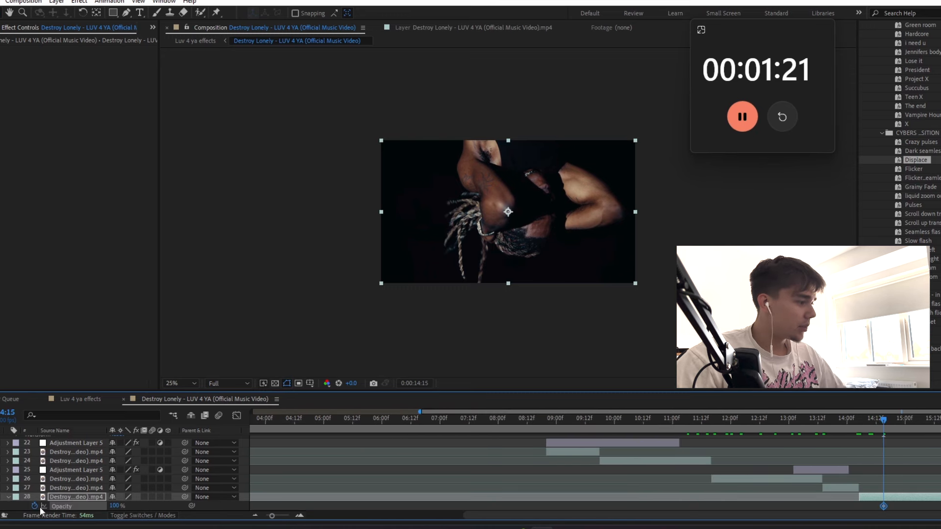
click(117, 506)
text(0)
key(Return)
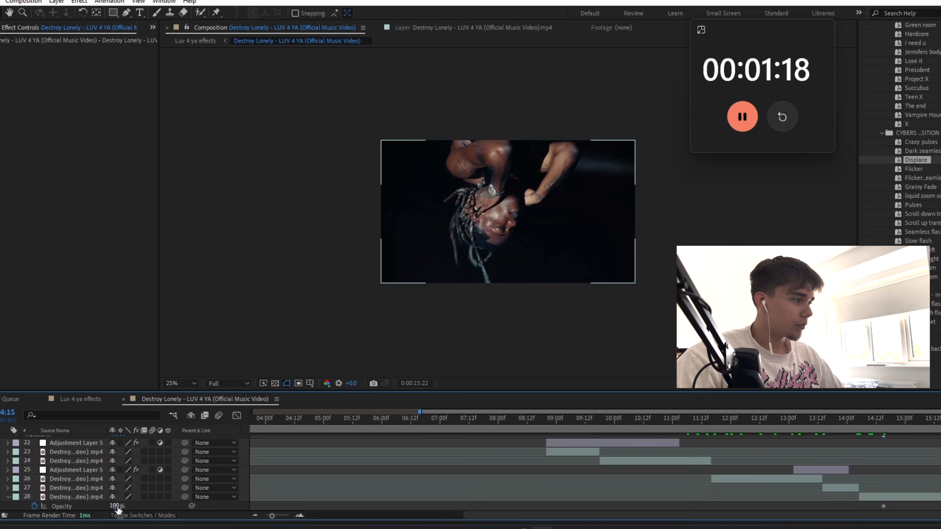
Duplicate the second zoom-blur adjustment layer and shift the copy to begin at about 0:00:12:00.
scroll(91, 475, up, 5)
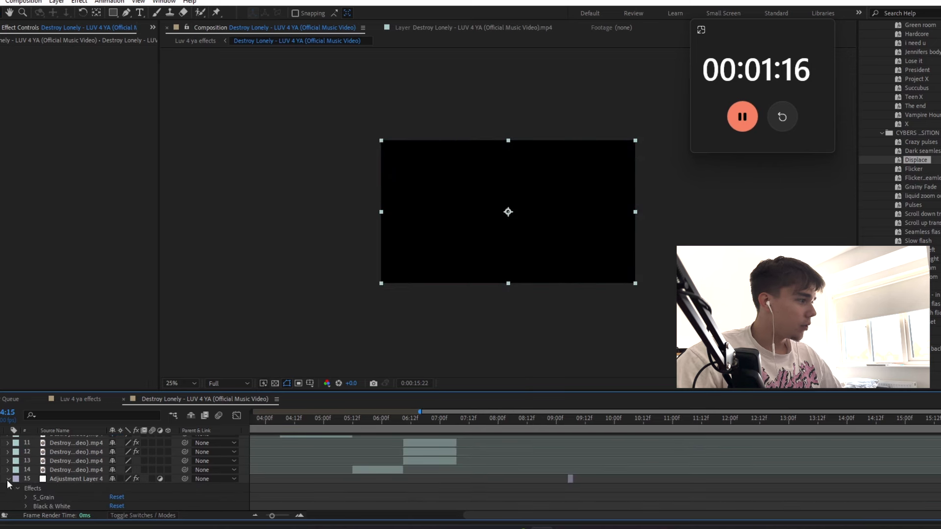
scroll(263, 463, up, 5)
drag(272, 517, 266, 517)
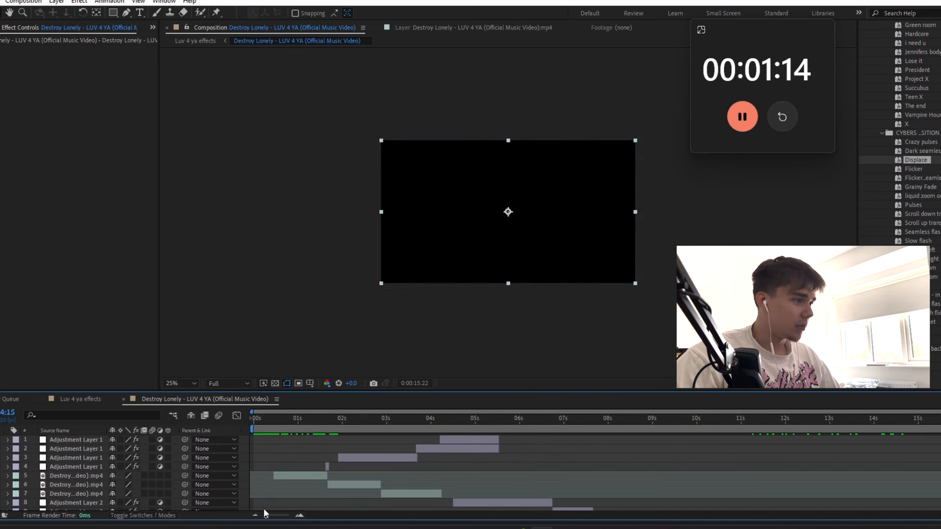
click(390, 458)
click(438, 451)
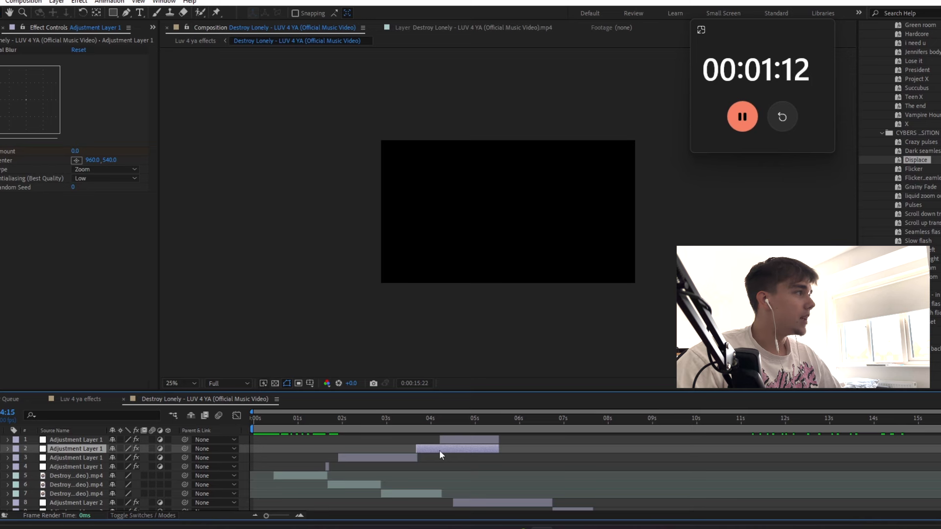
key(ctrl+d)
drag(446, 448, 808, 447)
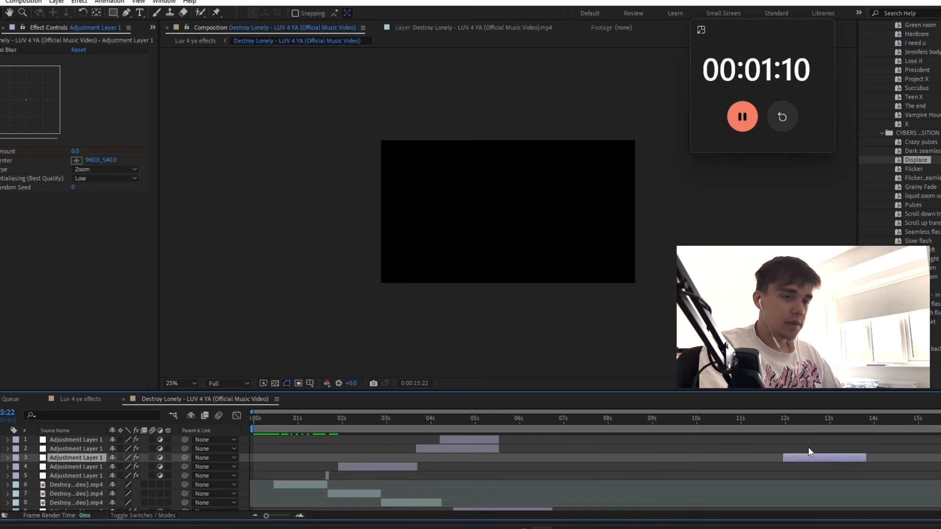
Move the zoom-blur copy down the layer stack to sit among the Adjustment Layer 4 copies.
key(ctrl+shift+bracketleft)
key(ctrl+bracketleft)
key(ctrl+bracketleft)
key(ctrl+bracketleft)
key(ctrl+bracketright)
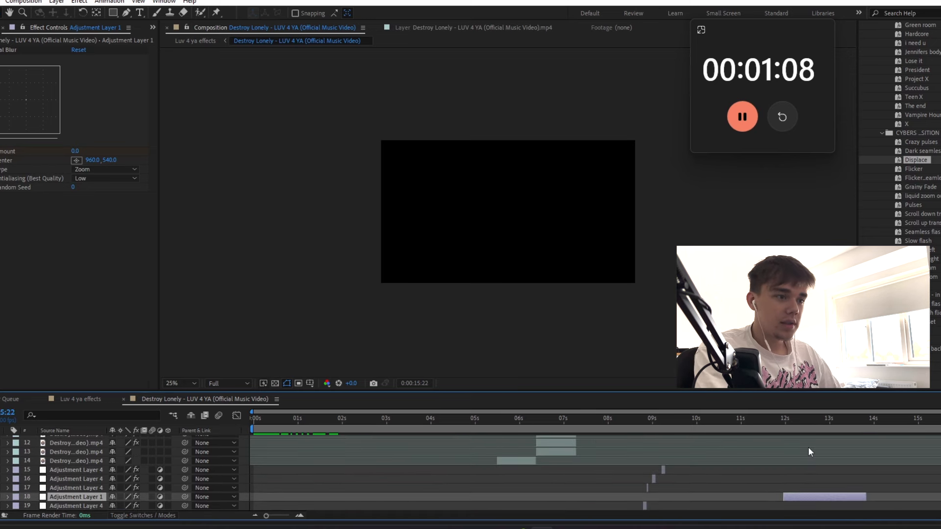
key(ctrl+bracketright)
key(ctrl+bracketleft)
Preview the edit from the beginning to about 0:00:11:11 and check the transitions against the layers.
key(Home)
key(space)
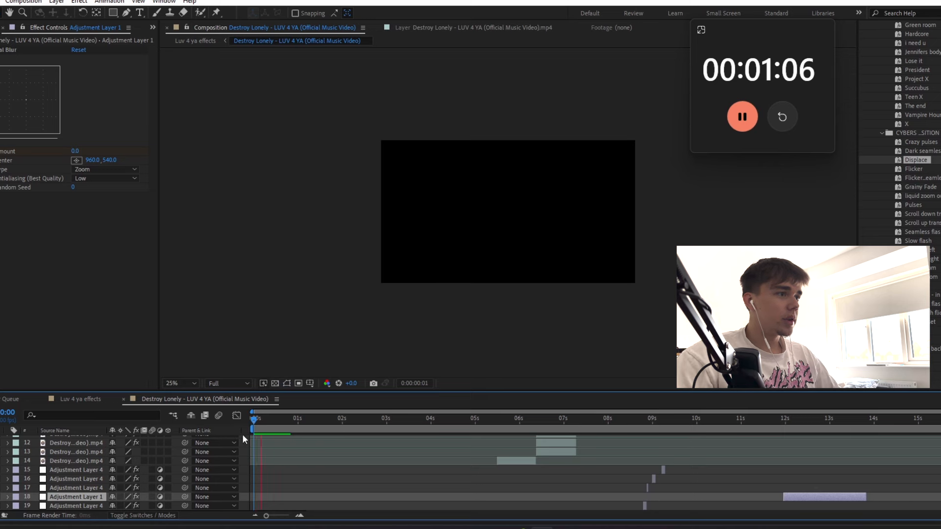
scroll(375, 446, down, 1)
scroll(376, 446, down, 5)
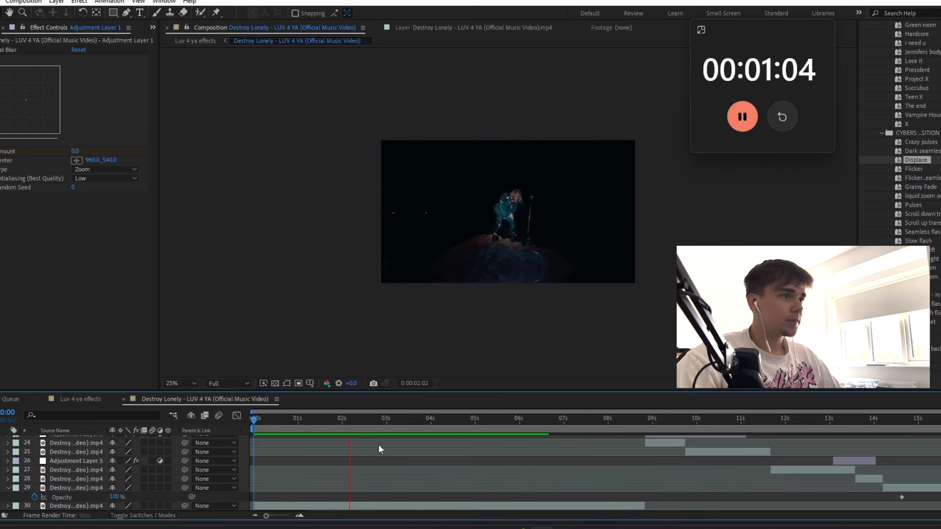
scroll(403, 462, up, 5)
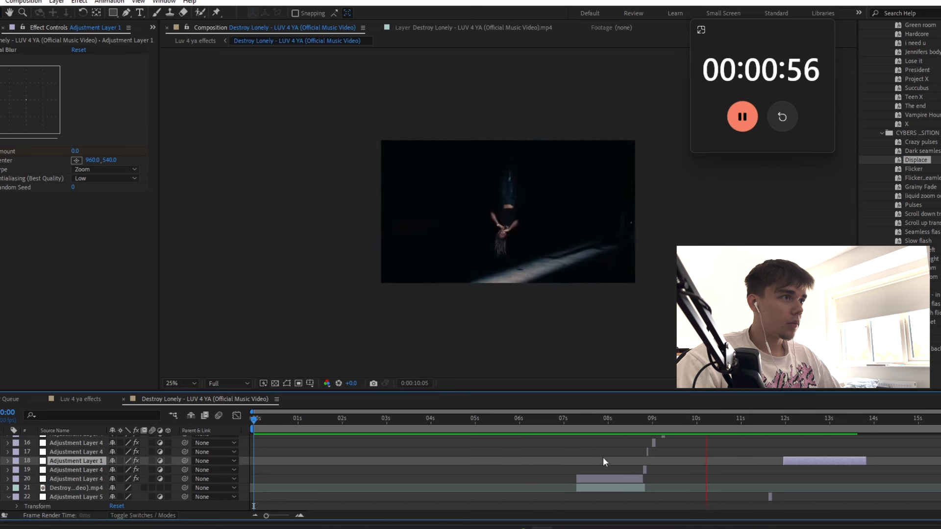
scroll(628, 466, down, 3)
key(space)
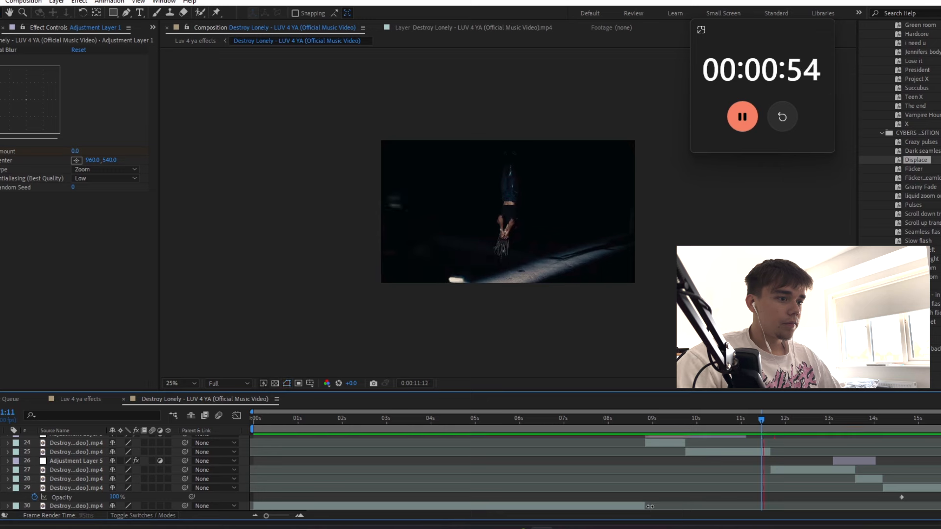
Extend the bottom clip's end past 0:00:15:00 and preview the edit from about 0:00:09:00.
drag(645, 505, 936, 506)
drag(667, 419, 660, 420)
key(space)
scroll(766, 489, up, 2)
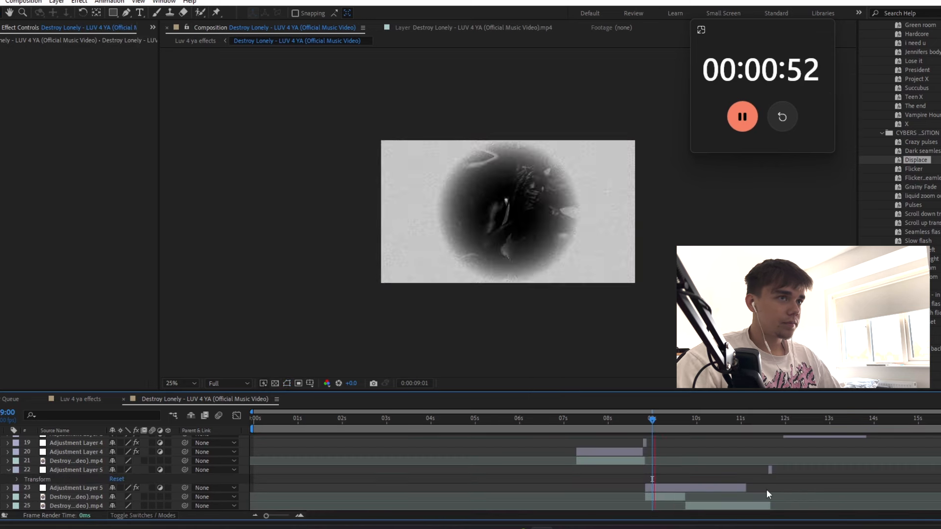
scroll(765, 485, down, 1)
key(space)
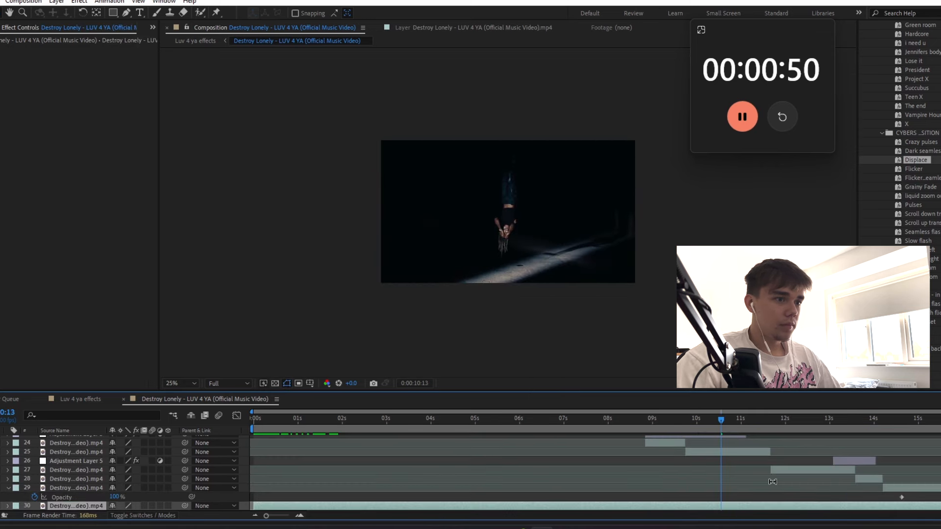
Show the Scale of the clip beginning at 0:00:09:18 and preview the edit from its start.
click(737, 478)
key(i)
key(s)
key(space)
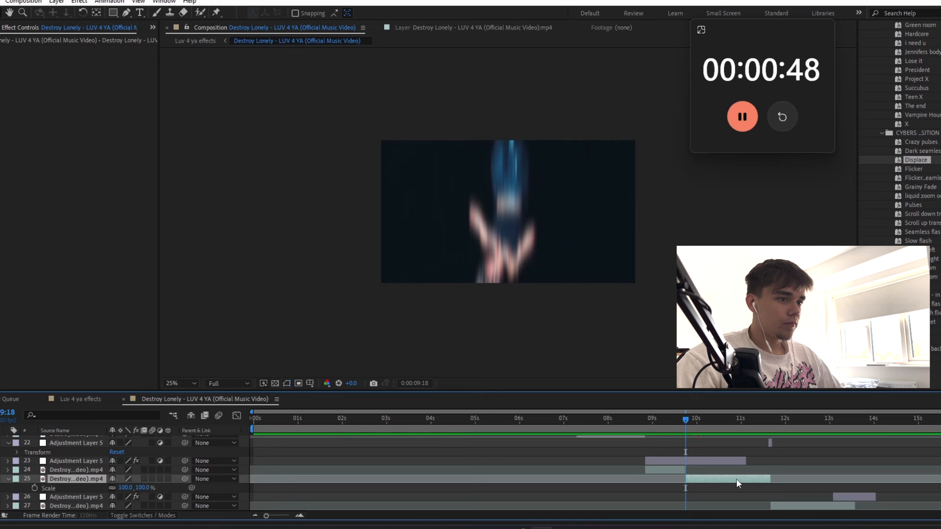
key(space)
key(space)
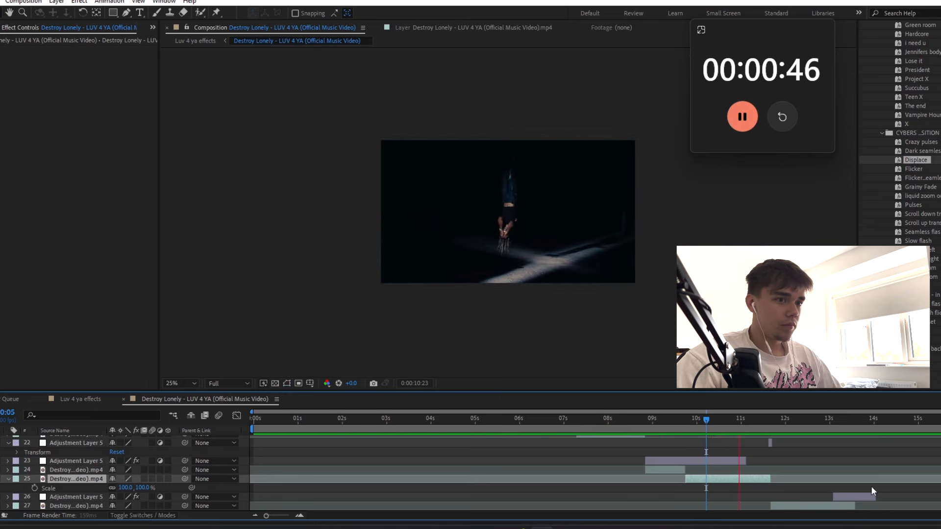
key(space)
Try a copy of the Displace adjustment layer at about 0:00:10:07 above the clips, preview it, and delete the copy.
click(854, 497)
key(ctrl+d)
drag(854, 497, 706, 495)
drag(710, 488, 729, 471)
key(ctrl+alt+Up)
key(ctrl+alt+Up)
click(704, 463)
drag(736, 420, 710, 420)
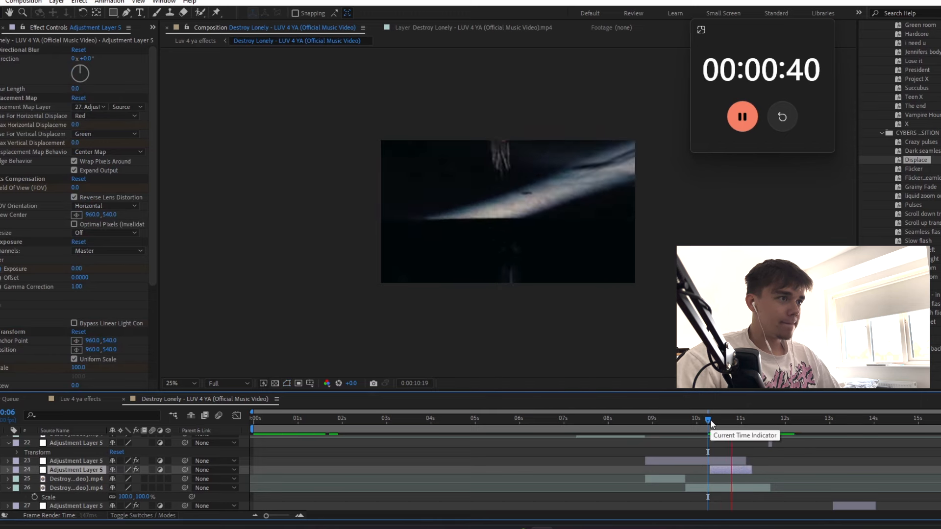
key(space)
key(Delete)
Duplicate the zoom-blur adjustment layer at 0:00:12:00, shift the copy to begin at about 0:00:09:02, and preview it.
scroll(853, 478, down, 1)
scroll(853, 478, up, 2)
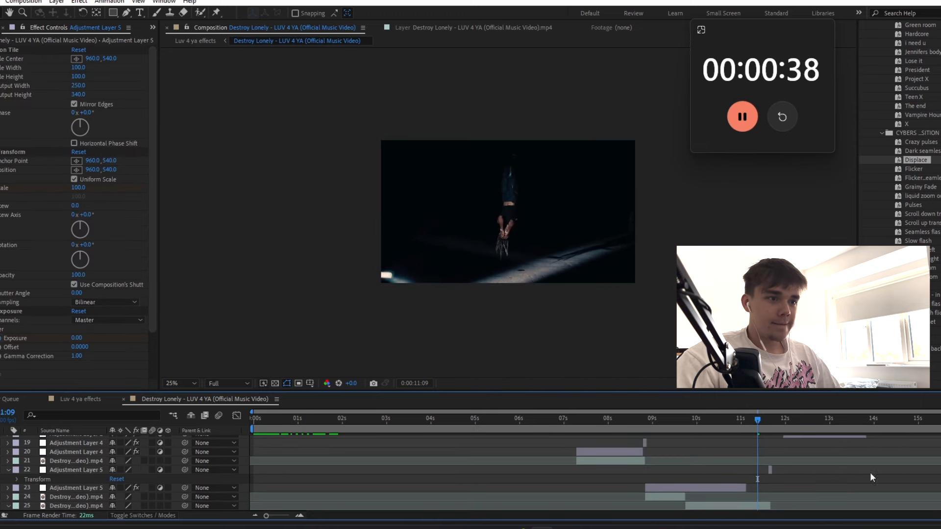
click(619, 449)
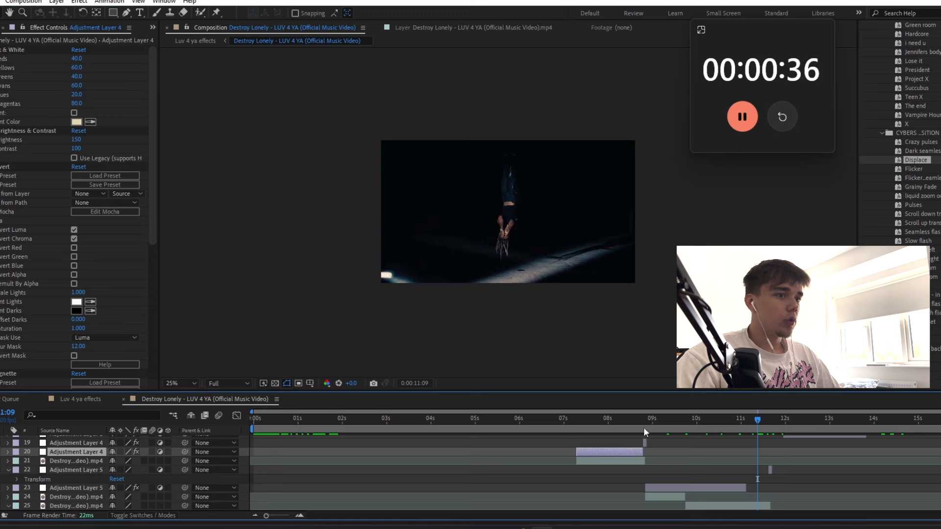
scroll(686, 439, up, 1)
click(815, 460)
key(ctrl+d)
drag(822, 462, 704, 417)
click(655, 419)
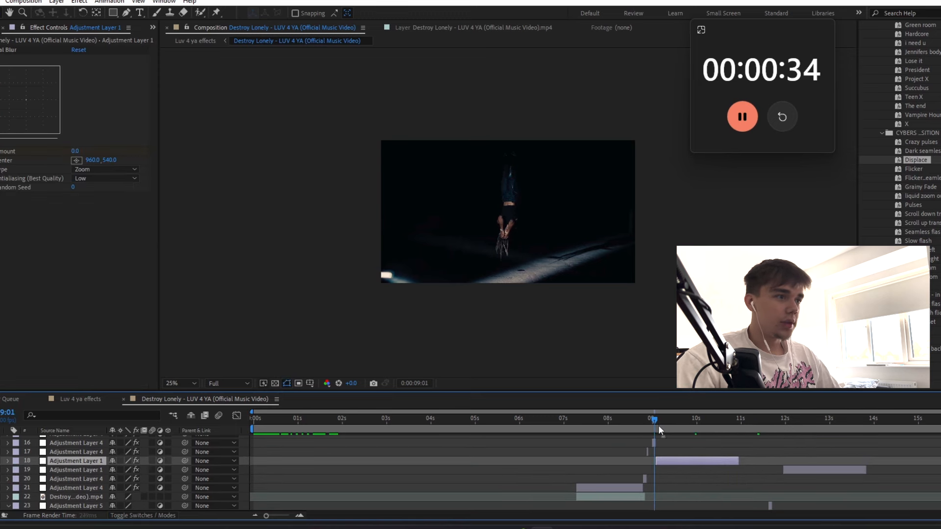
key(space)
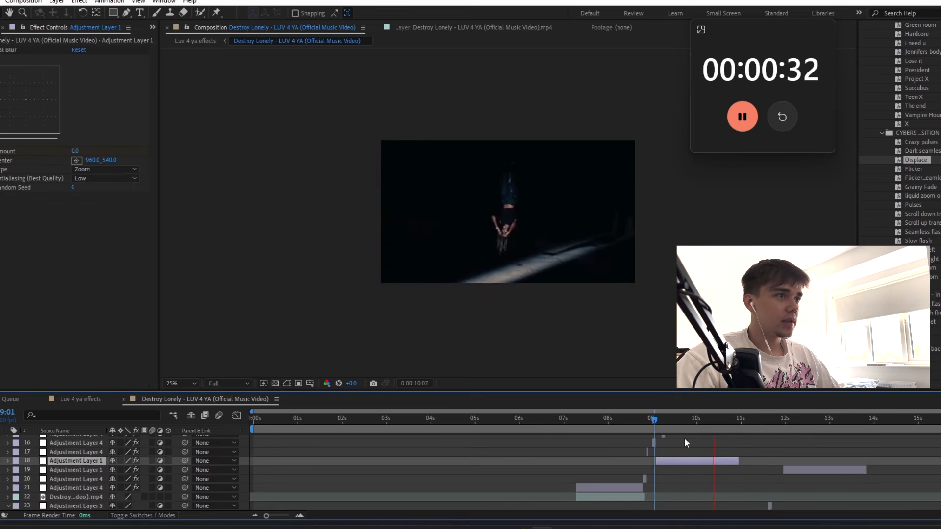
Shift the zoom-blur copy to begin at about 0:00:09:16 and preview the edit around 0:00:10:00.
drag(711, 461, 736, 461)
click(698, 425)
key(space)
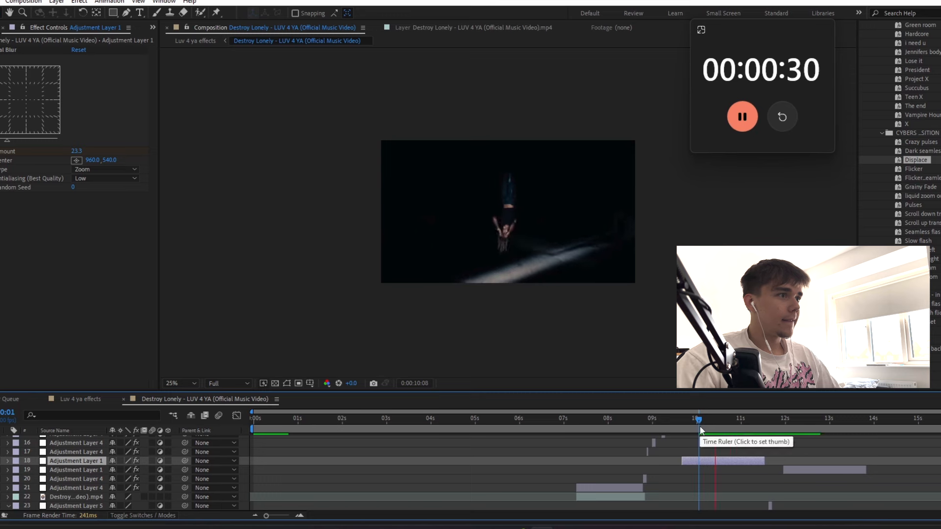
click(691, 426)
key(space)
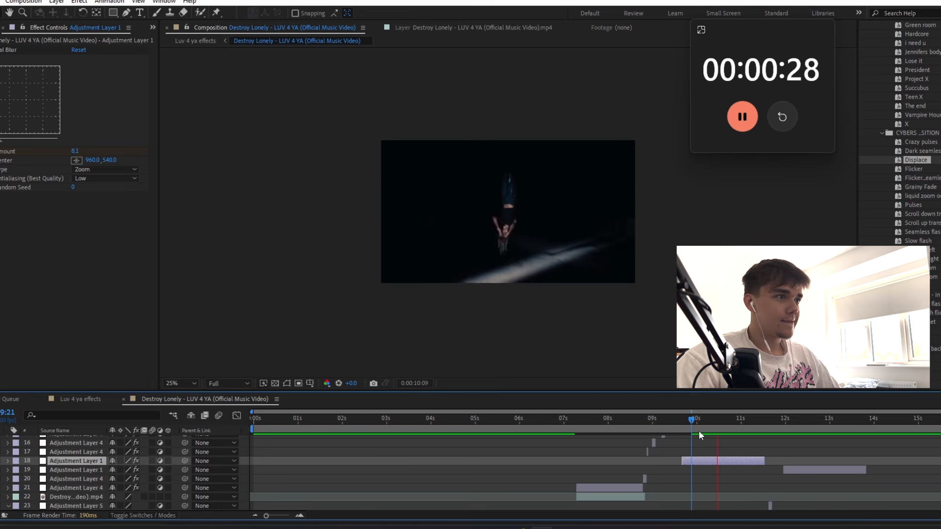
key(space)
Start a Scale animation on the clip beginning at 0:00:09:18 with a 100% keyframe at 0:00:10:03.
click(686, 424)
scroll(710, 490, down, 3)
scroll(710, 491, up, 1)
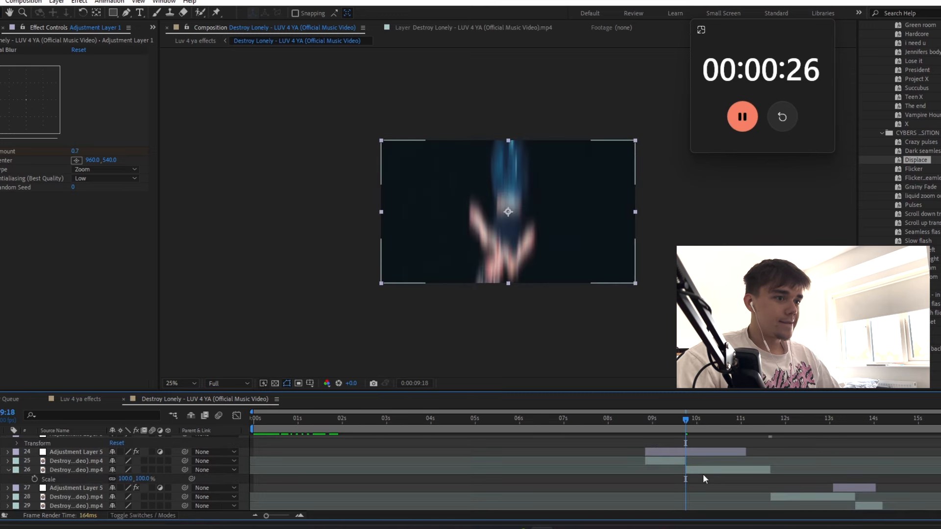
key(space)
key(space)
click(707, 471)
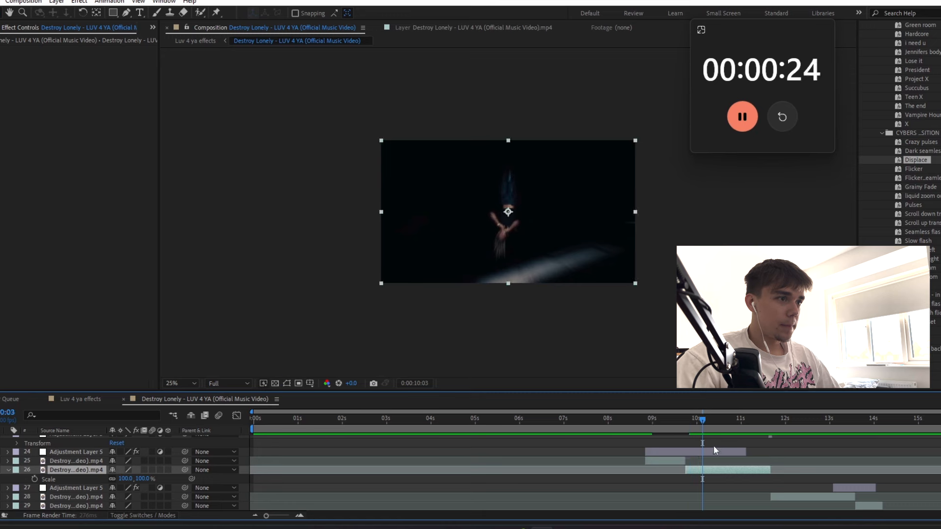
click(35, 478)
Set the clip's Scale to 185% eight frames further on, at 0:00:10:11.
key(Page_Down)
key(Page_Down)
key(Page_Down)
key(Page_Down)
key(Page_Down)
key(Page_Down)
key(Page_Down)
key(Page_Down)
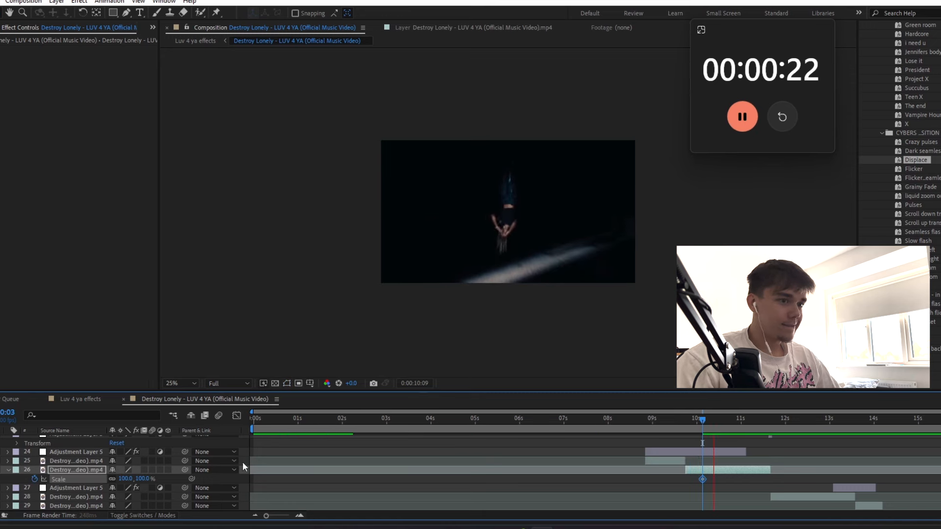
drag(125, 479, 172, 485)
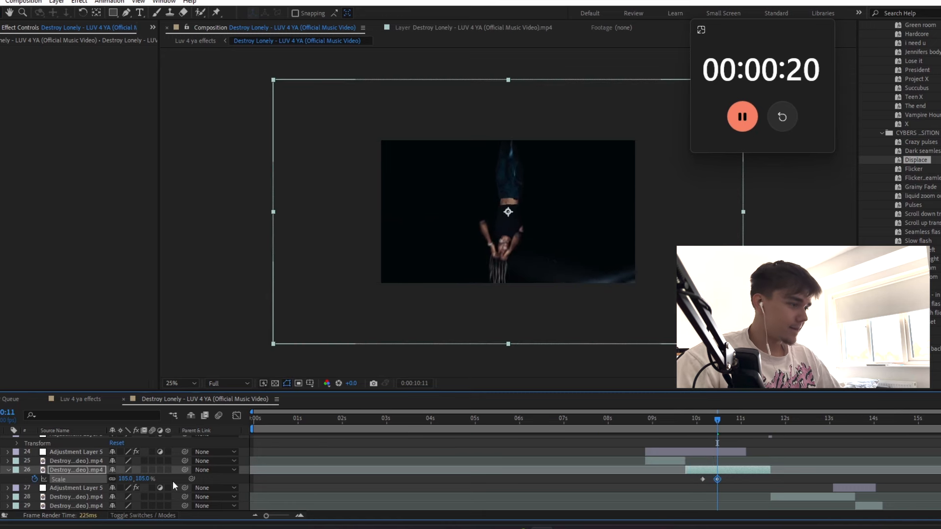
Keyframe the clip's Position from 960, 540 at 0:00:10:03 to about 1008, 400 at 0:00:10:11, reframing the zoomed image.
click(702, 419)
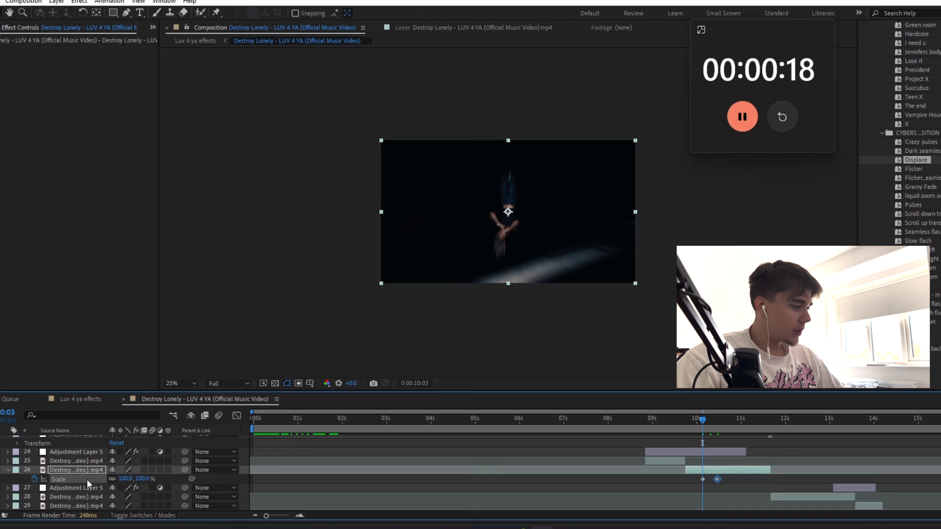
key(s)
key(s)
key(p)
click(34, 480)
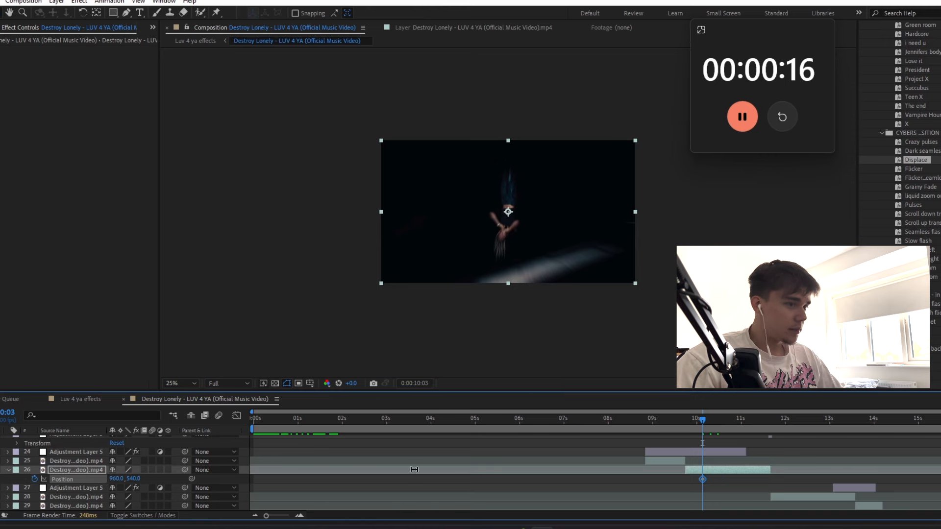
key(shift+s)
drag(705, 418, 717, 421)
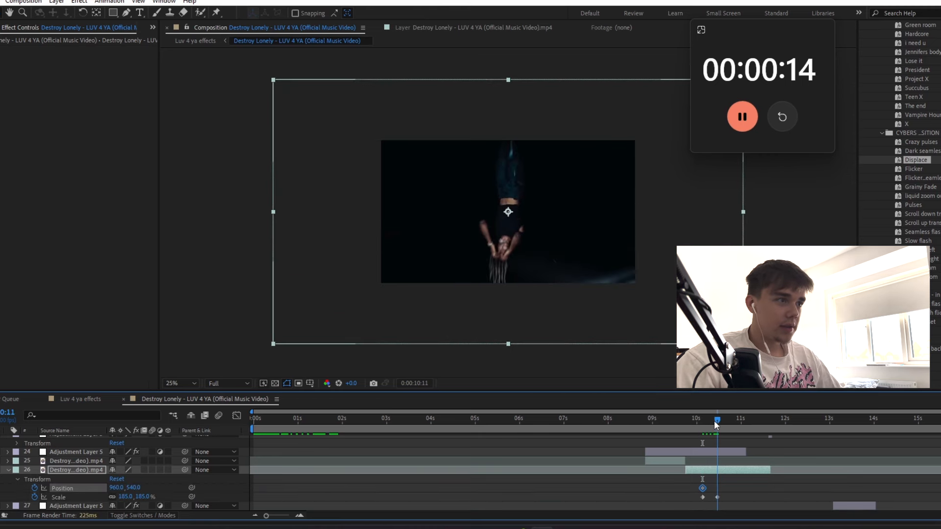
drag(555, 261, 562, 243)
Adjust the timing of the clip's Position and Scale keyframes and apply Easy Ease to them.
mouse_move(707, 502)
mouse_down()
mouse_move(699, 484)
mouse_move(724, 497)
mouse_move(714, 484)
mouse_move(710, 498)
mouse_up()
click(728, 499)
key(F9)
Copy the clip's starting Position and Scale keyframes and paste them at the repositioned playhead.
click(728, 422)
key(ctrl+c)
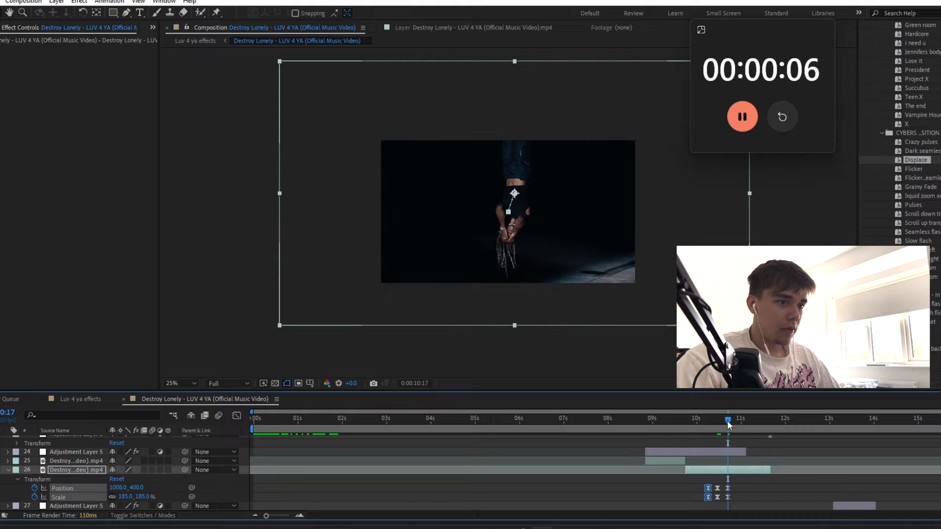
mouse_move(727, 420)
mouse_down()
mouse_move(738, 421)
mouse_move(710, 427)
mouse_up()
key(ctrl+v)
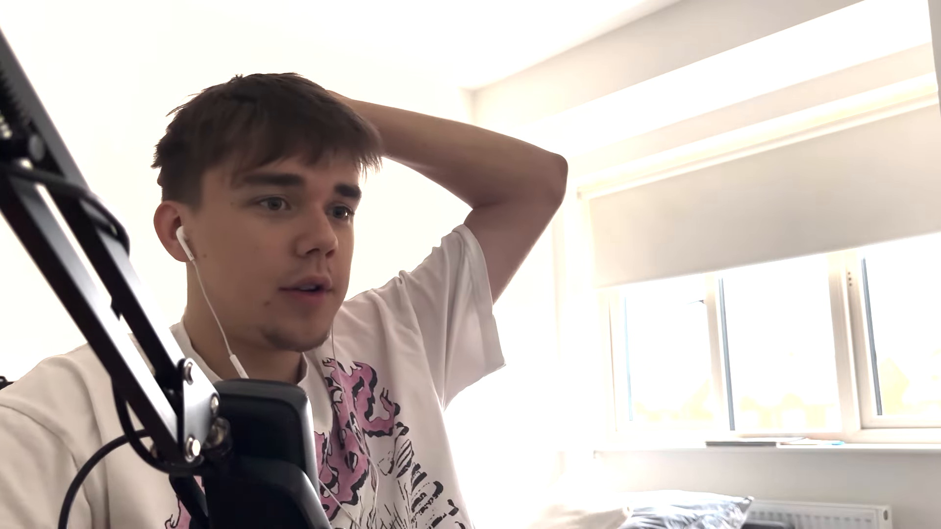